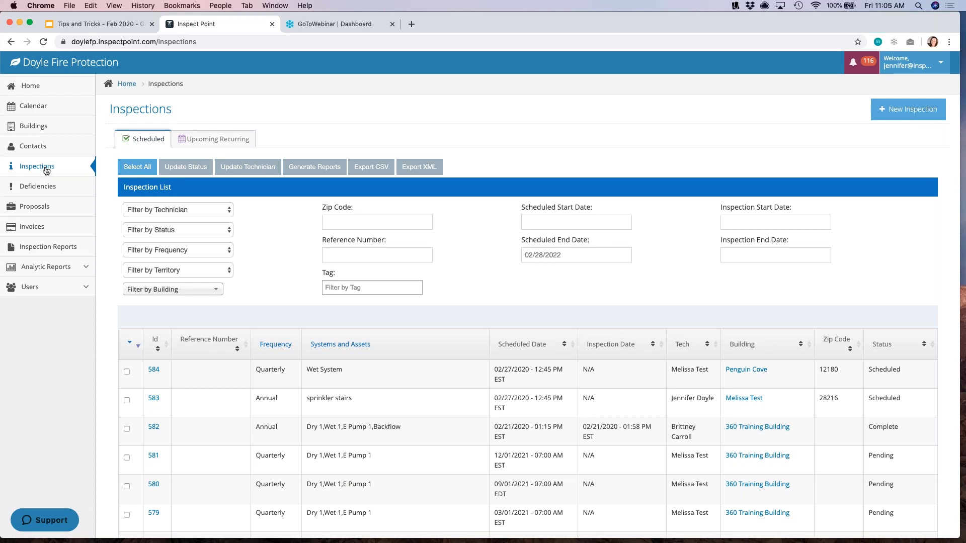
# Step: Filter the inspection list to show only inspections with Pending status
pyautogui.click(155, 230)
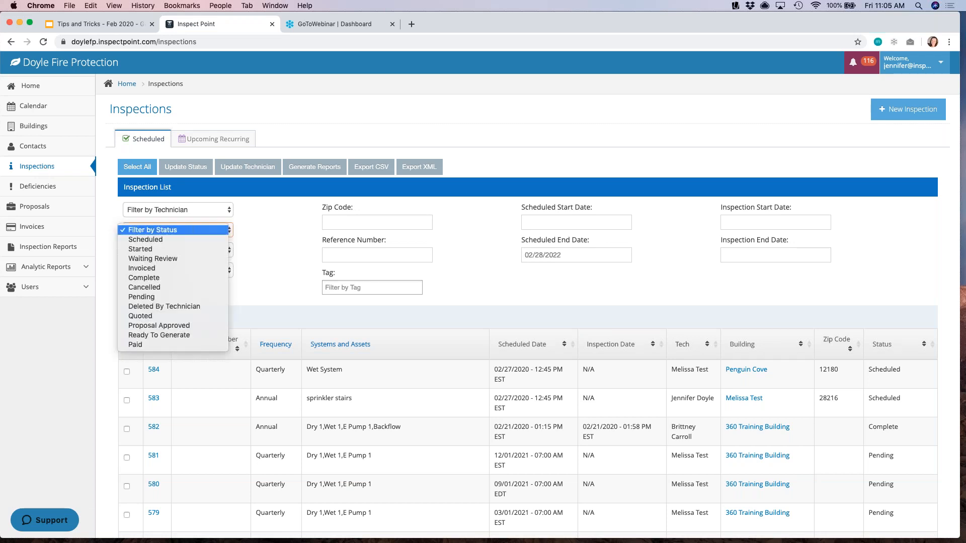
pyautogui.click(158, 301)
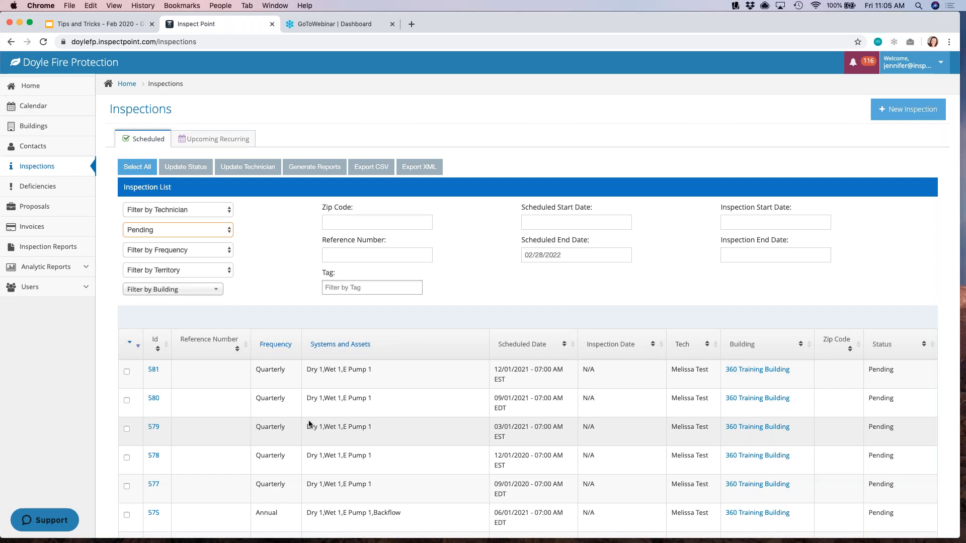
pyautogui.scroll(-1, 317, 403)
pyautogui.scroll(1, 291, 425)
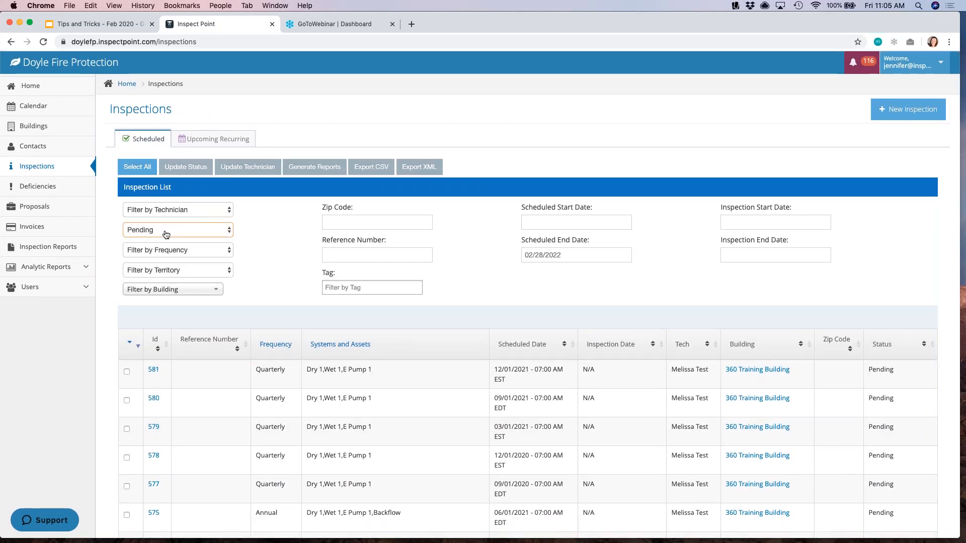
# Step: Set the scheduled start date filter to 03/01/2020
pyautogui.click(573, 222)
pyautogui.click(624, 245)
pyautogui.click(530, 286)
pyautogui.click(677, 222)
# Step: Set the scheduled end date filter to 03/31/2020 and apply it to the inspection list
pyautogui.click(569, 254)
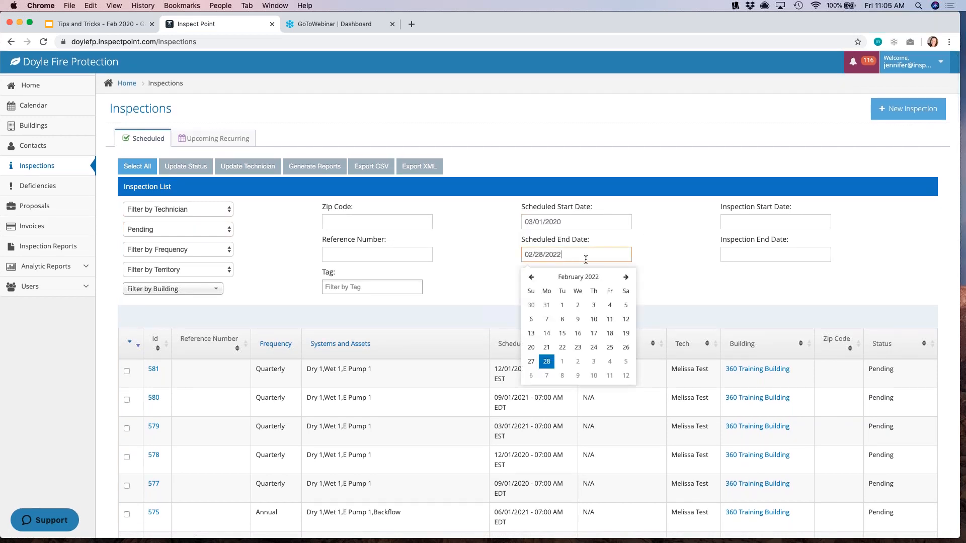
pyautogui.click(627, 278)
pyautogui.click(593, 361)
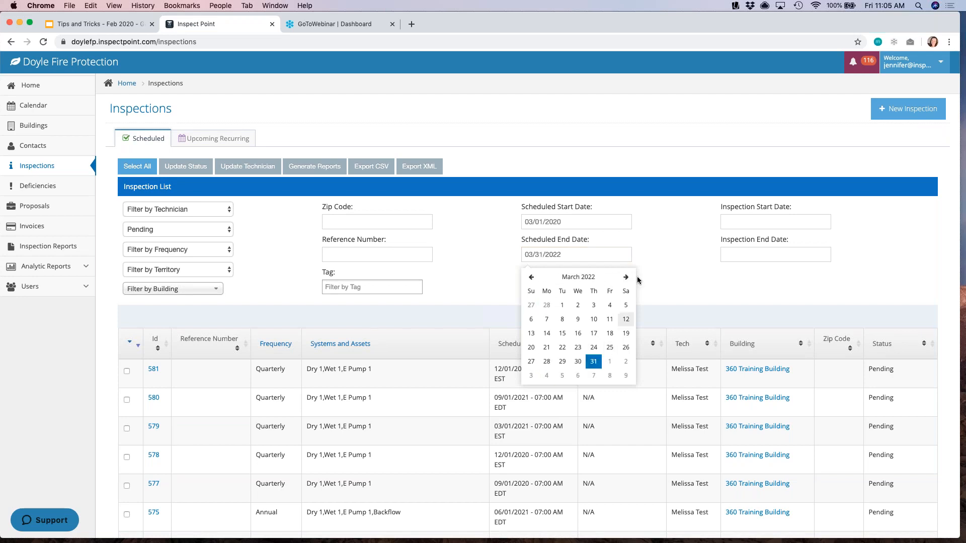
pyautogui.click(641, 295)
pyautogui.click(577, 255)
pyautogui.press('BackSpace')
pyautogui.press('BackSpace')
pyautogui.write('20')
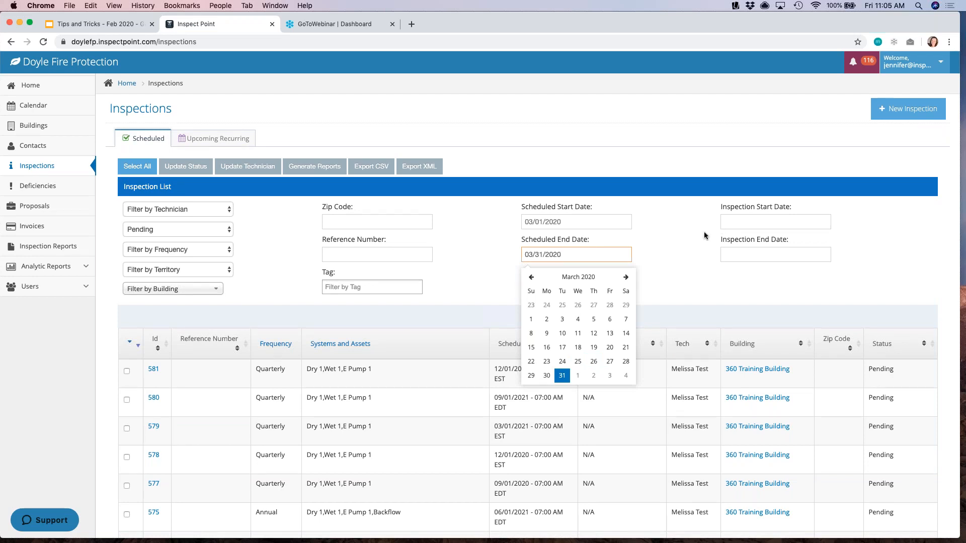
pyautogui.click(654, 257)
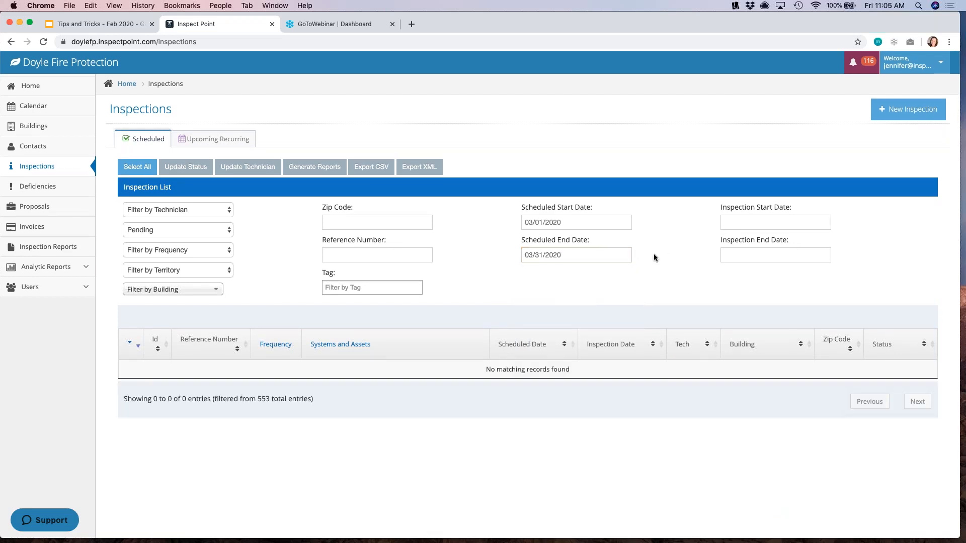
# Step: Switch the inspection list's status filter to Scheduled for the March 2020 date range
pyautogui.click(190, 232)
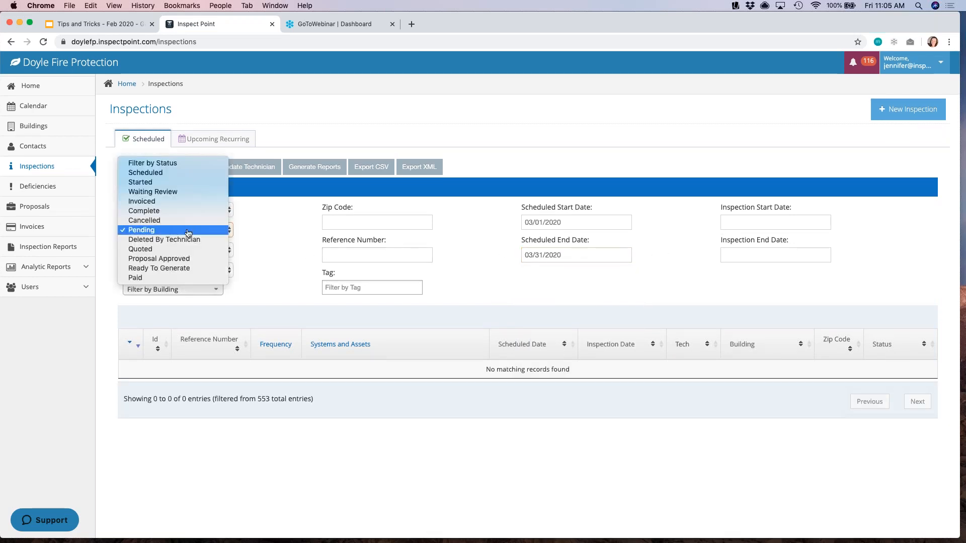
pyautogui.click(586, 222)
pyautogui.click(140, 231)
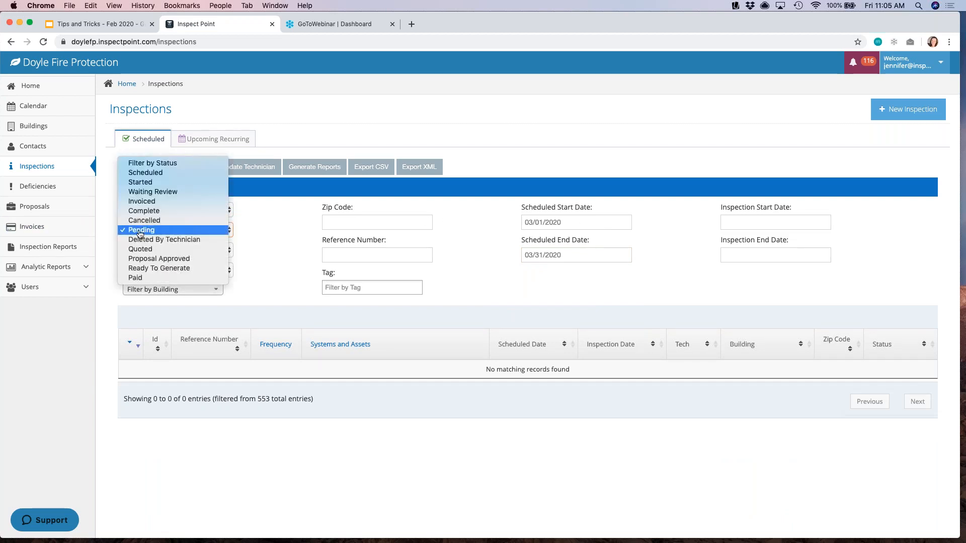
pyautogui.click(146, 177)
pyautogui.click(141, 172)
pyautogui.click(173, 170)
pyautogui.click(351, 233)
pyautogui.click(594, 338)
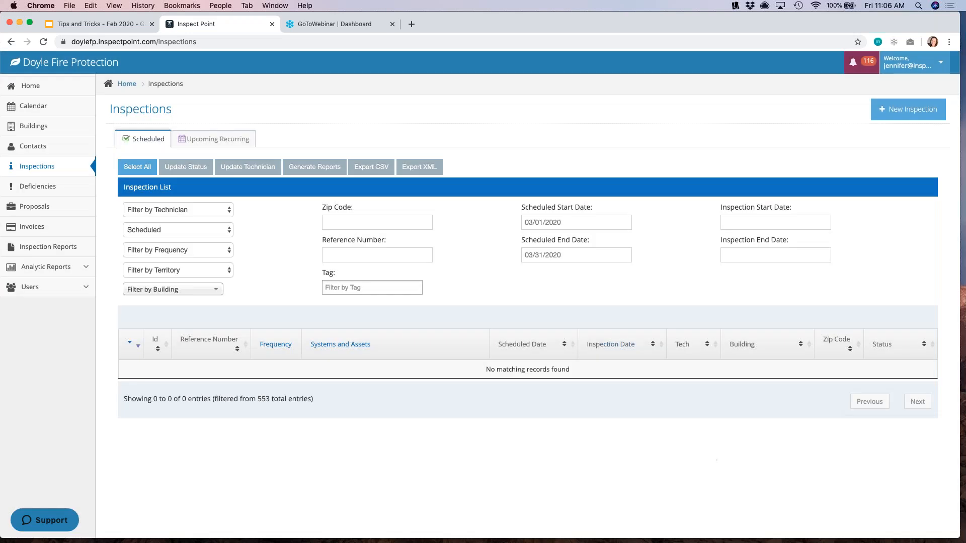
# Step: Filter the list by Pending status and update the status of all listed inspections to Scheduled
pyautogui.click(160, 231)
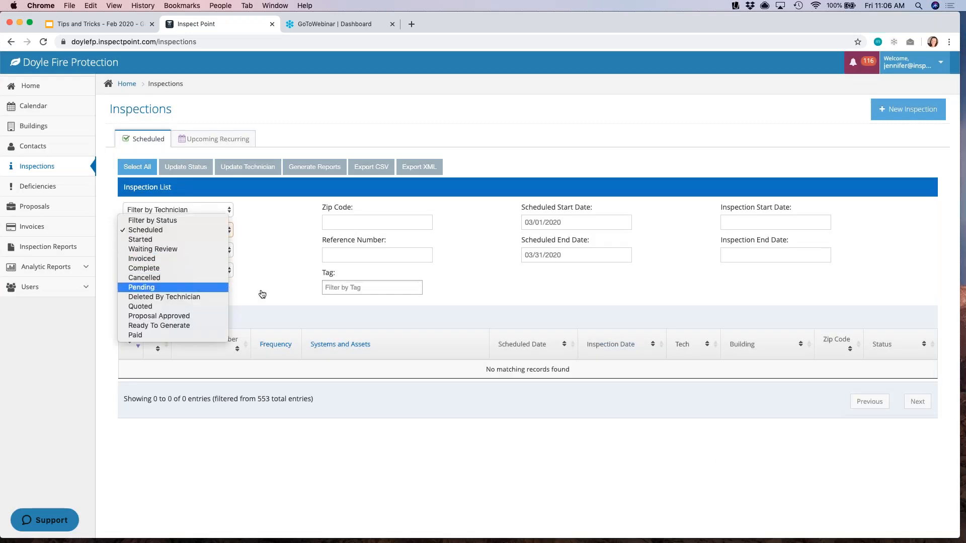
pyautogui.click(214, 288)
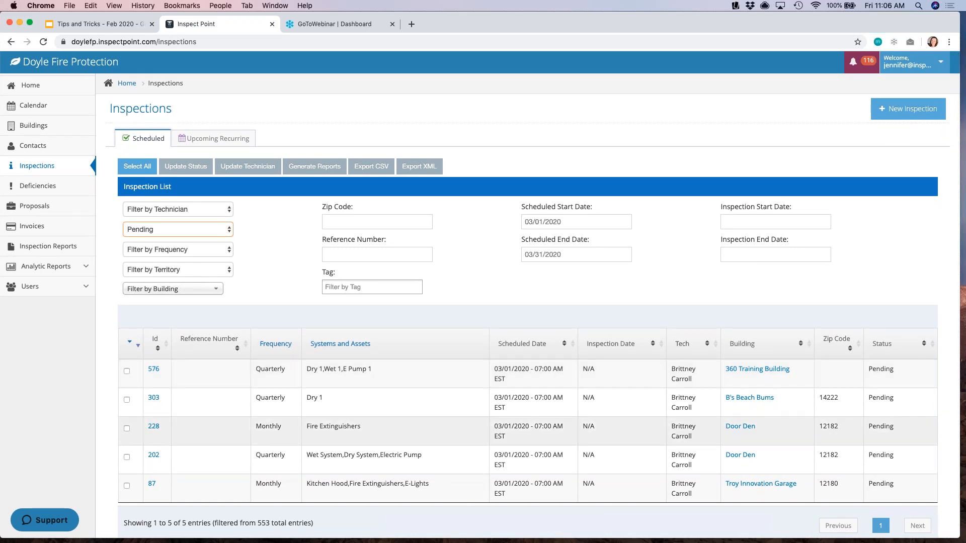
pyautogui.click(132, 170)
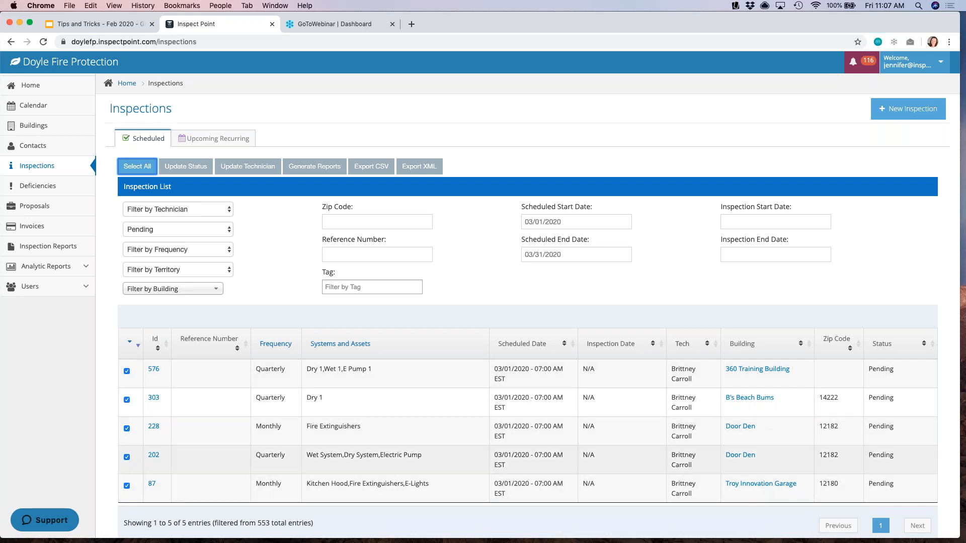
pyautogui.click(179, 169)
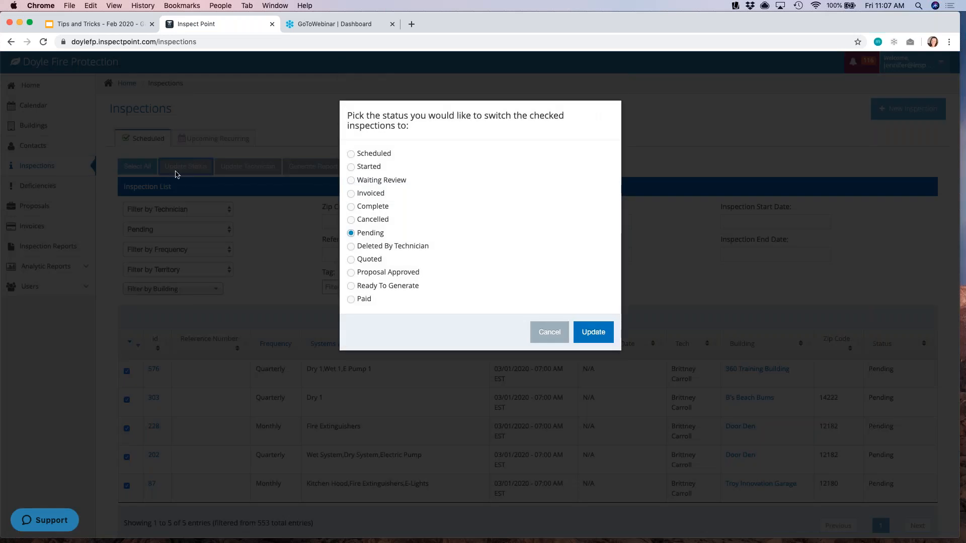
pyautogui.click(351, 154)
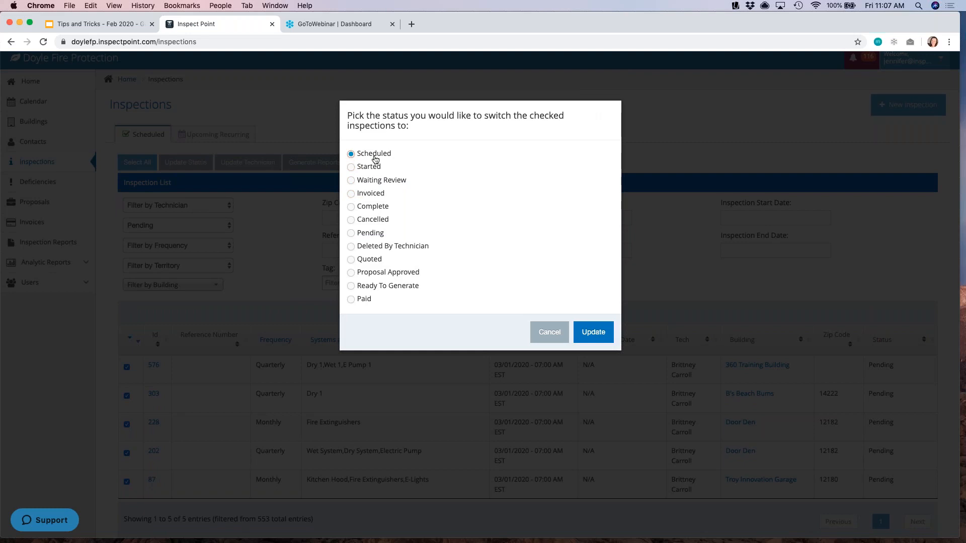
pyautogui.click(591, 332)
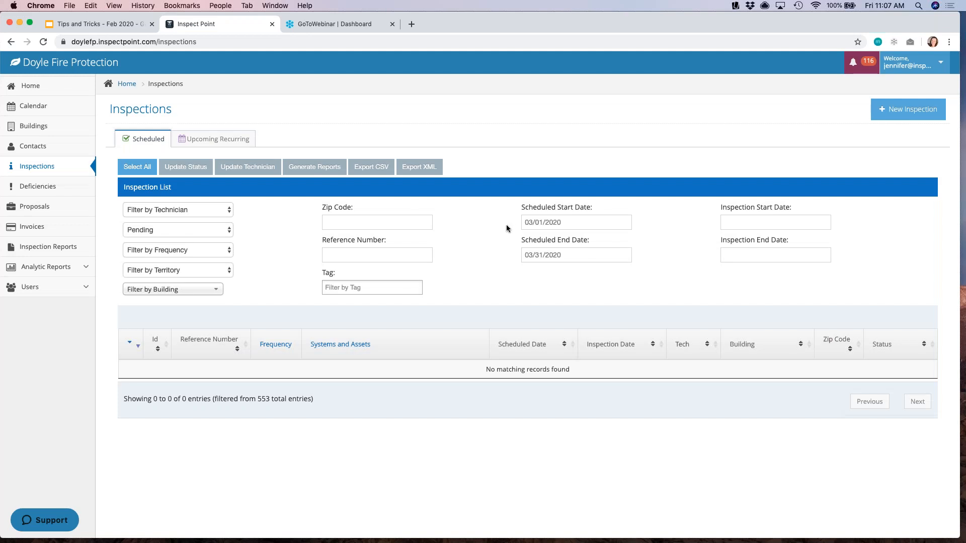
# Step: Filter the list by Scheduled status and reassign all listed inspections to the third technician offered
pyautogui.click(201, 230)
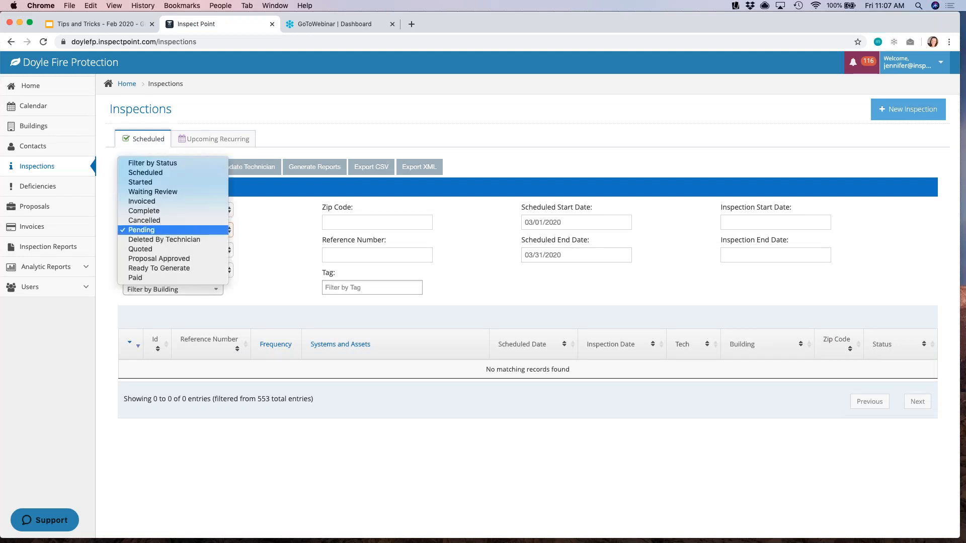
pyautogui.click(146, 174)
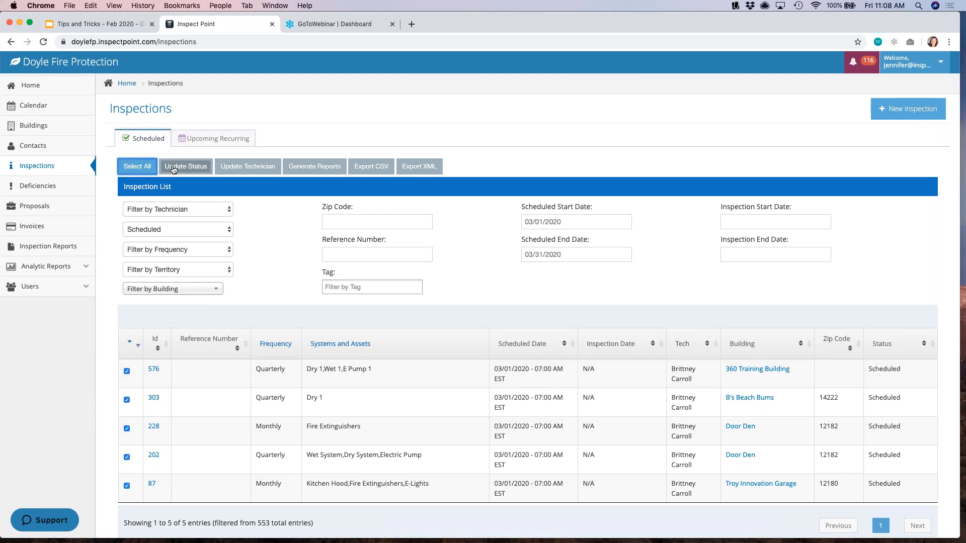
pyautogui.click(251, 168)
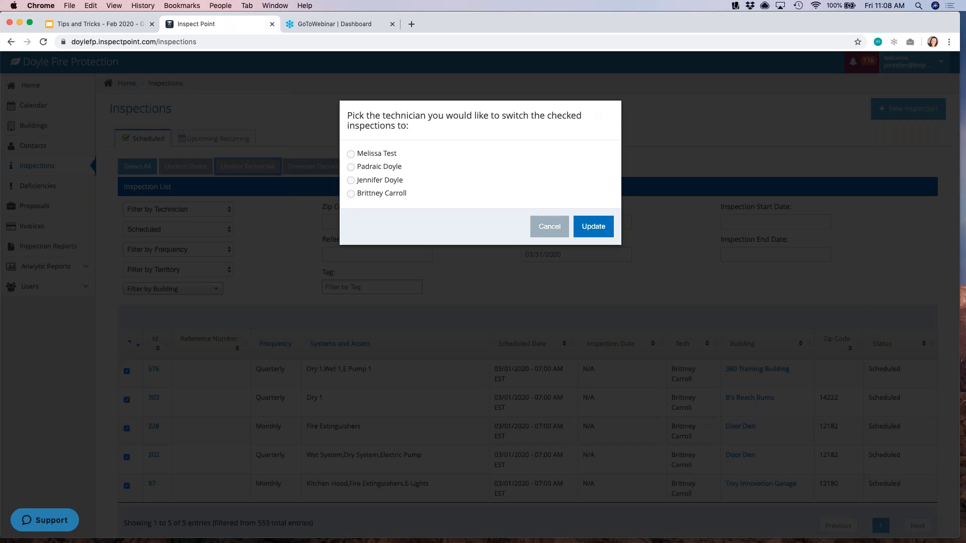
pyautogui.click(351, 181)
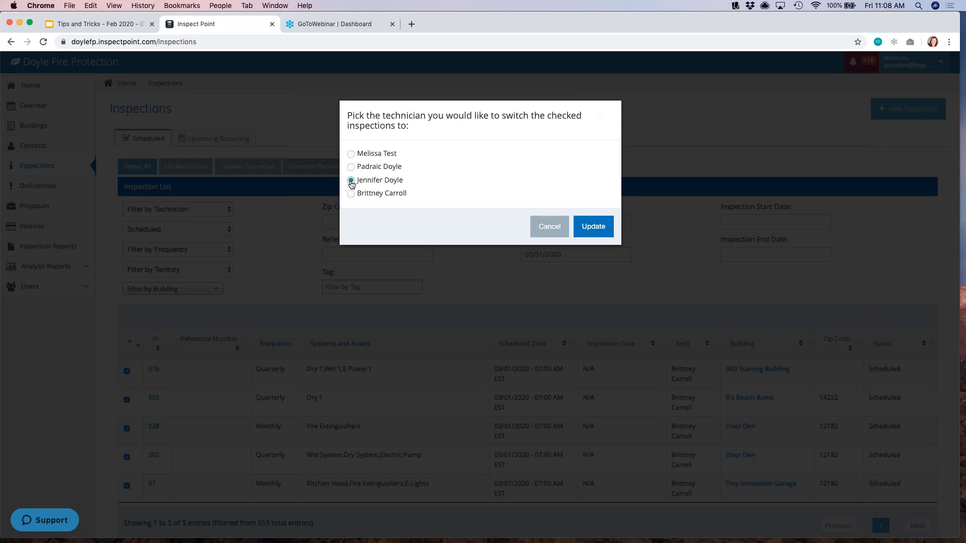
pyautogui.click(594, 226)
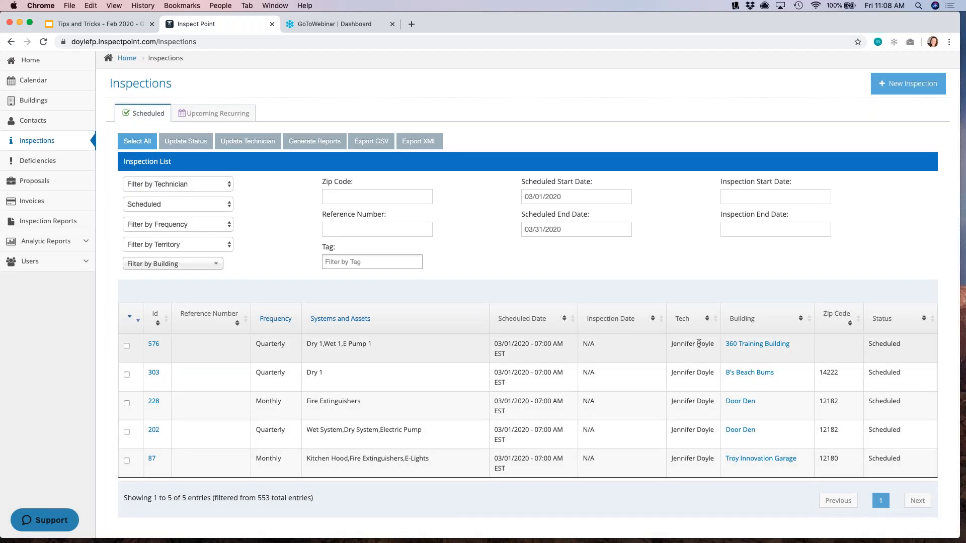
pyautogui.scroll(-1, 698, 343)
pyautogui.scroll(-1, 699, 343)
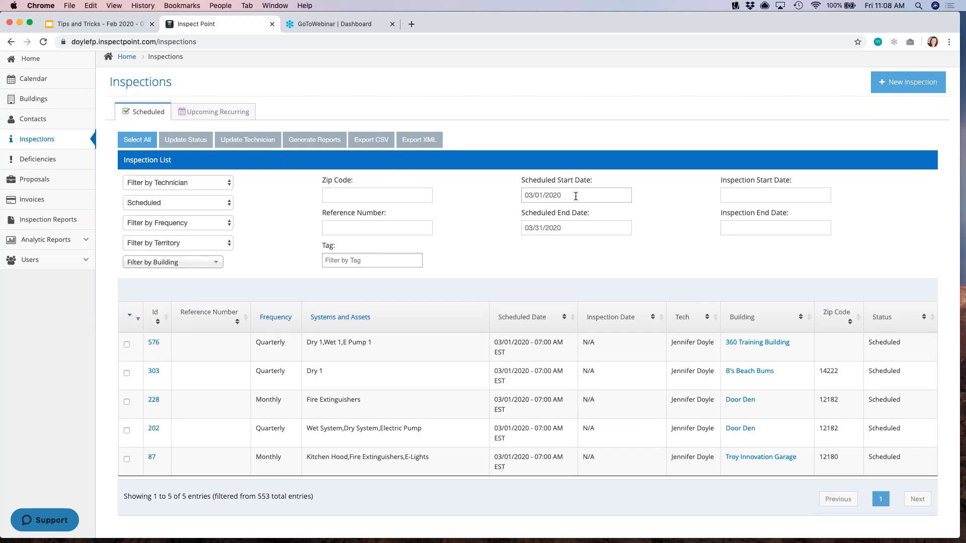
# Step: Reload the Inspections page to reset its filters and filter the list by Waiting Review status
pyautogui.click(40, 139)
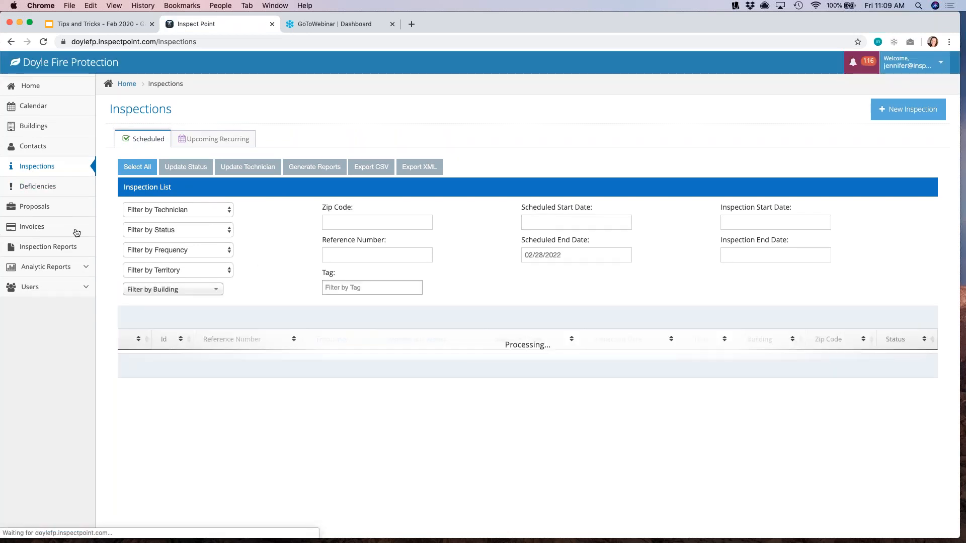
pyautogui.click(202, 233)
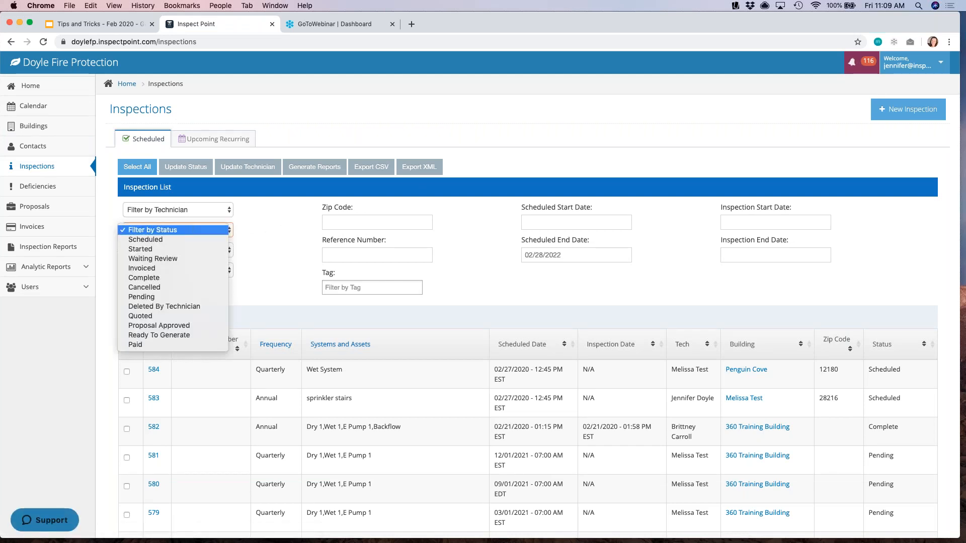
pyautogui.click(194, 262)
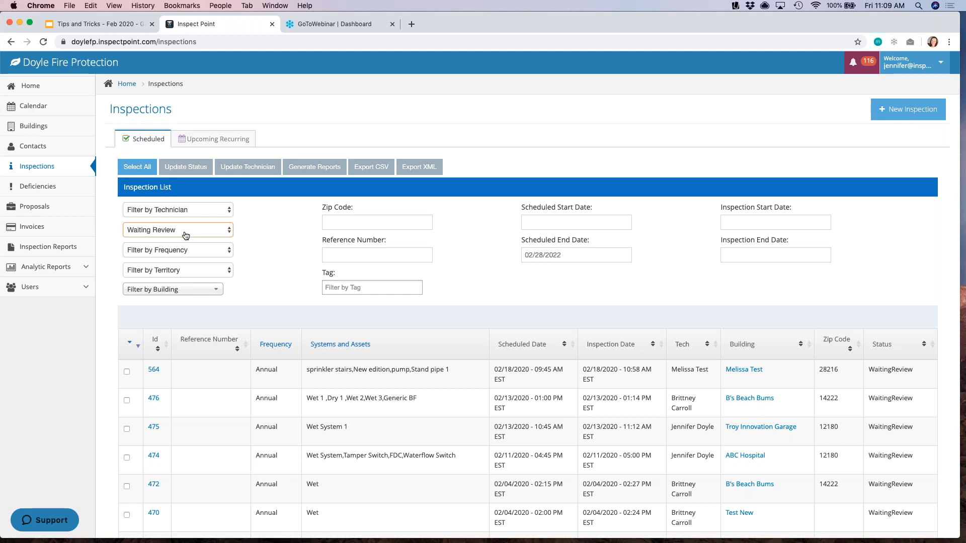
# Step: Limit the list to scheduled dates from 01/01/2020 to 02/28/2020
pyautogui.click(562, 221)
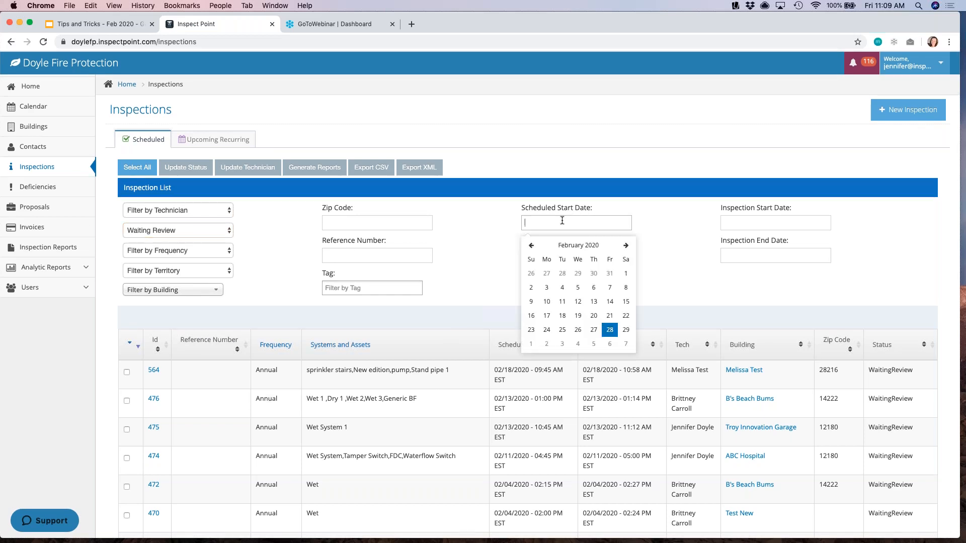
pyautogui.click(530, 244)
pyautogui.click(578, 271)
pyautogui.click(601, 250)
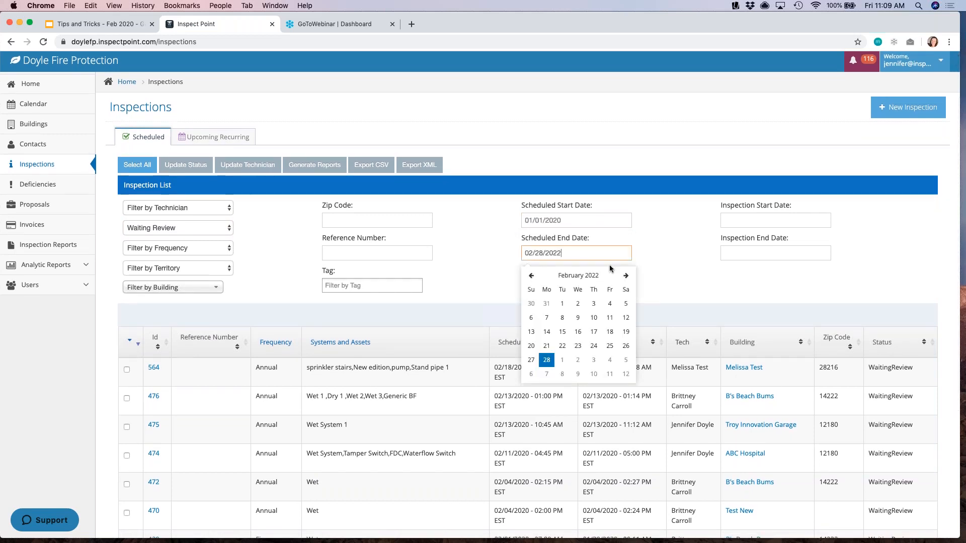
pyautogui.click(577, 251)
pyautogui.press('BackSpace')
pyautogui.write('0')
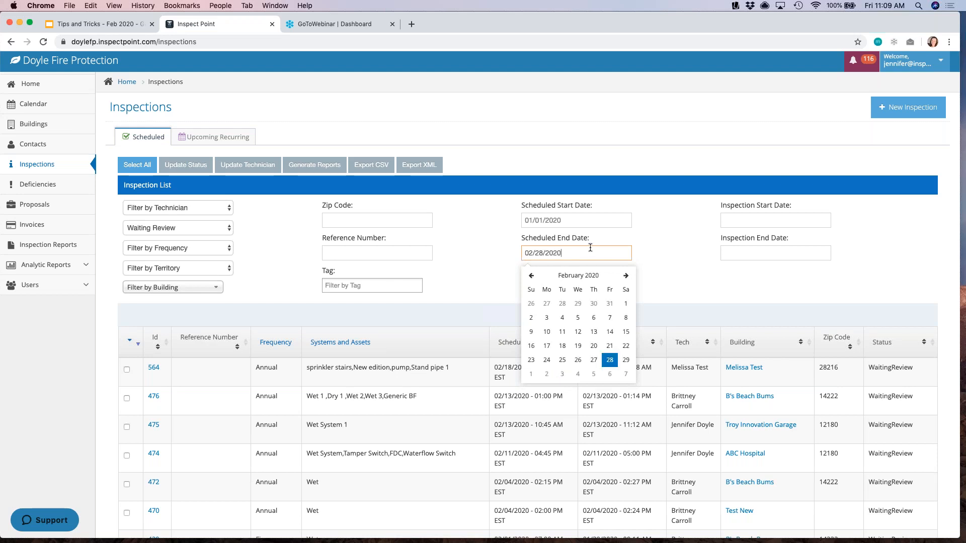
pyautogui.click(625, 242)
# Step: Select all the listed Waiting Review inspections except inspection 290
pyautogui.scroll(-3, 408, 342)
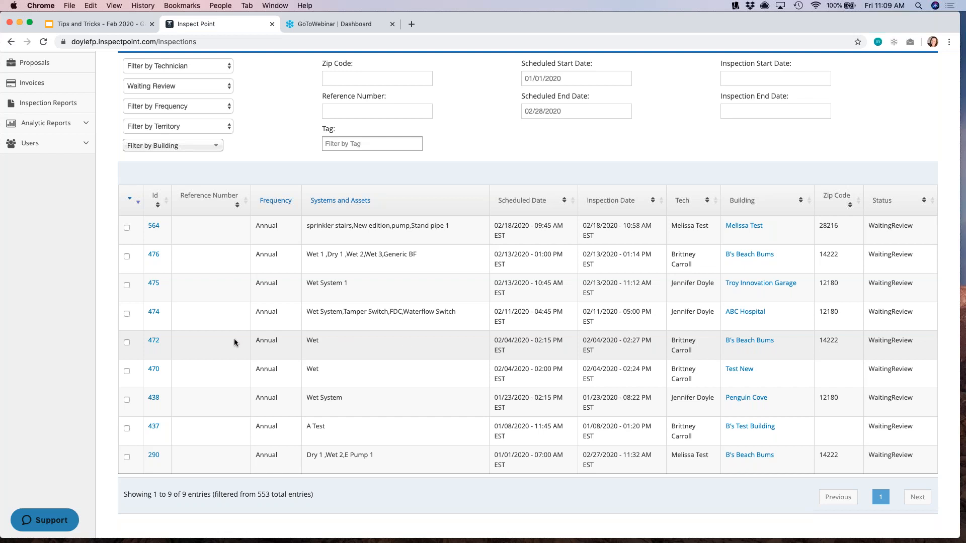
pyautogui.scroll(3, 203, 343)
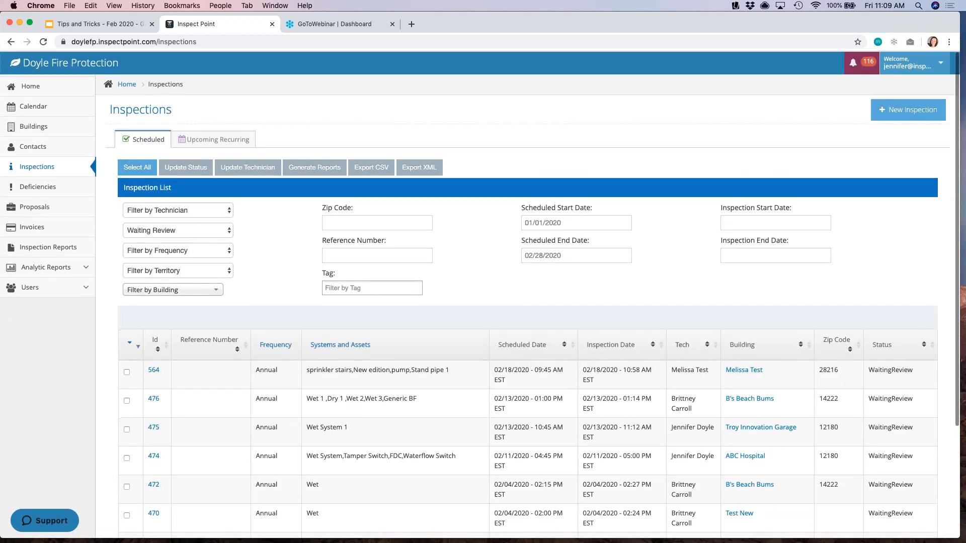
pyautogui.click(128, 166)
pyautogui.scroll(-1, 141, 340)
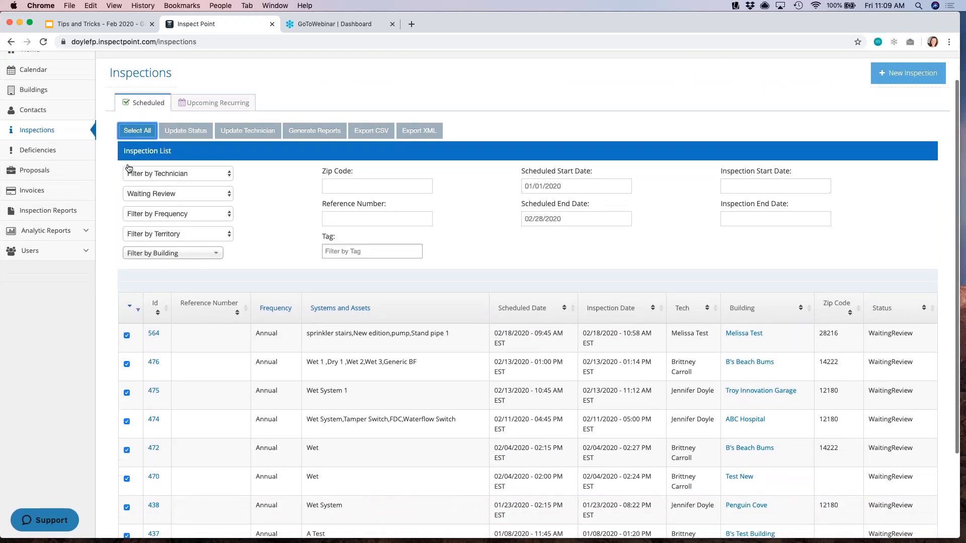
pyautogui.scroll(-2, 141, 339)
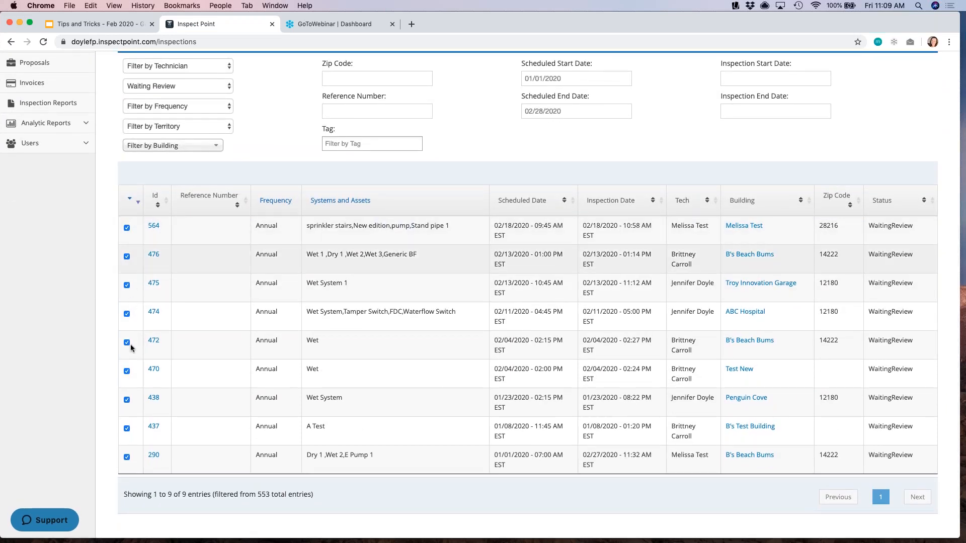
pyautogui.click(127, 457)
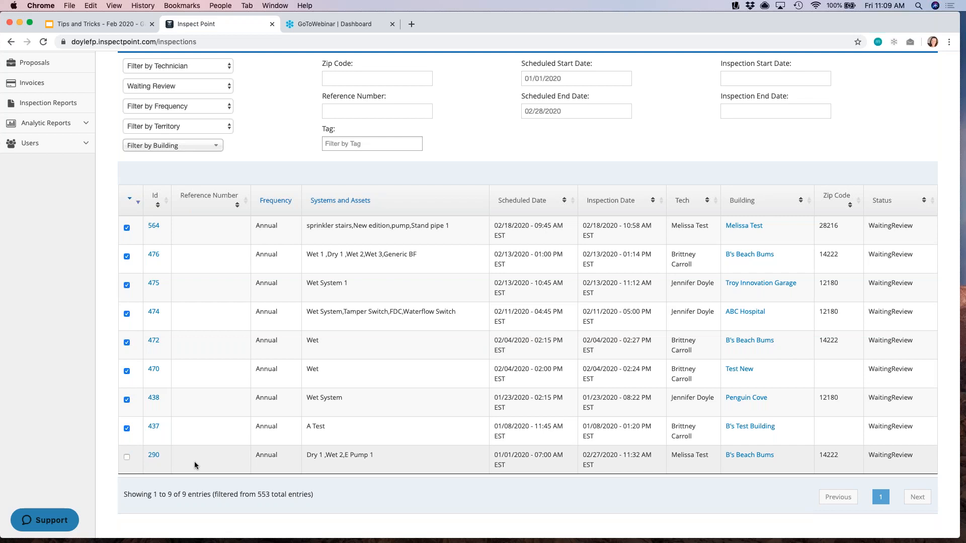
pyautogui.scroll(1, 203, 366)
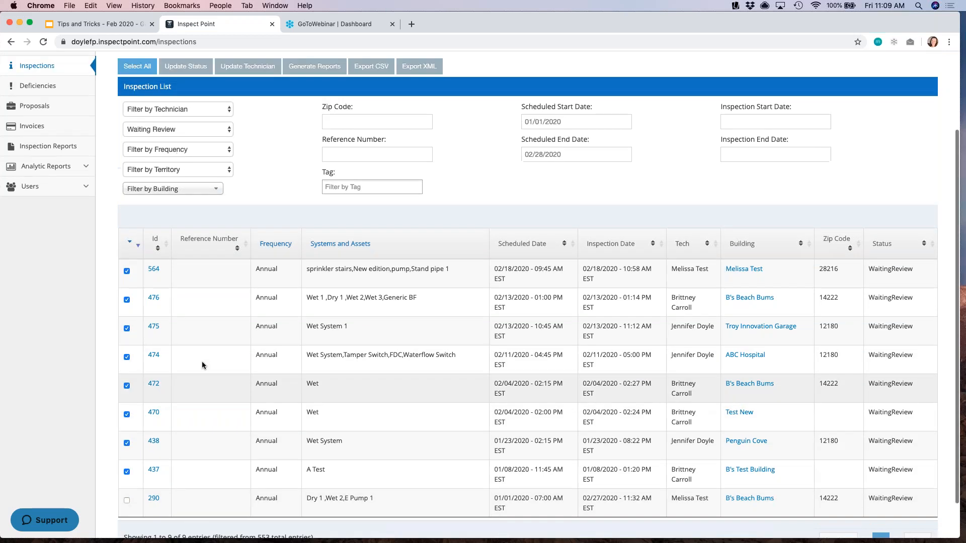
pyautogui.scroll(2, 203, 365)
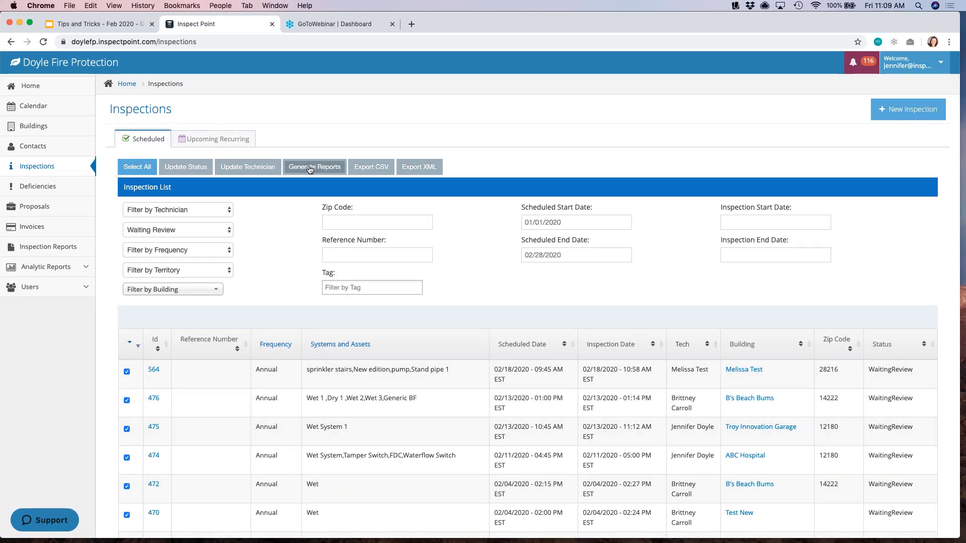
# Step: Generate reports for all the selected Waiting Review inspections
pyautogui.click(310, 169)
pyautogui.scroll(-1, 534, 150)
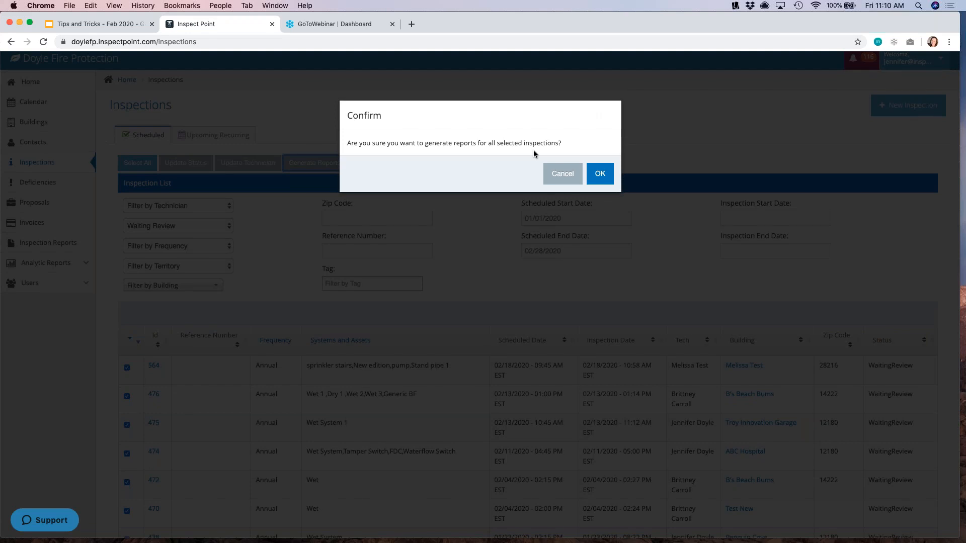
pyautogui.scroll(1, 532, 150)
pyautogui.click(600, 174)
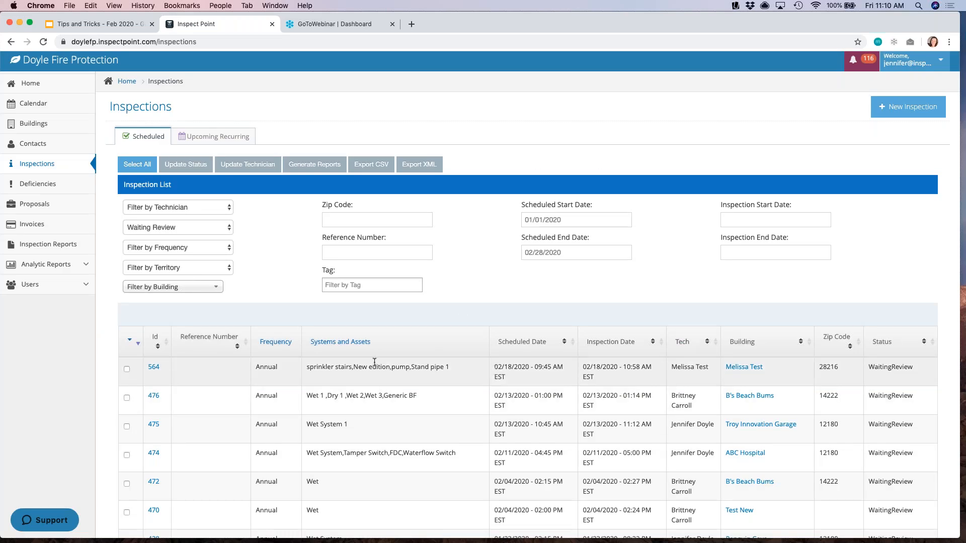
# Step: Select all the listed Waiting Review inspections and update their status to Complete
pyautogui.scroll(-5, 374, 362)
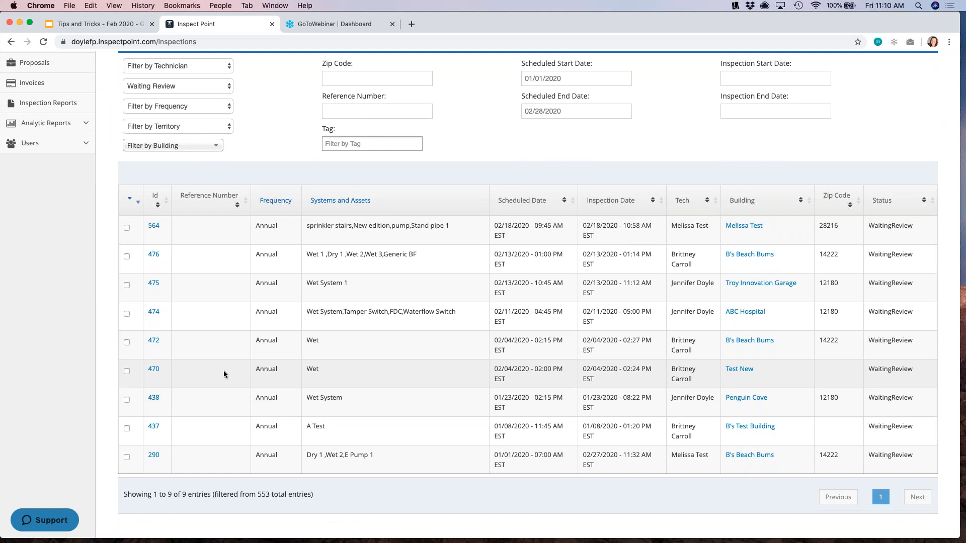
pyautogui.scroll(4, 219, 375)
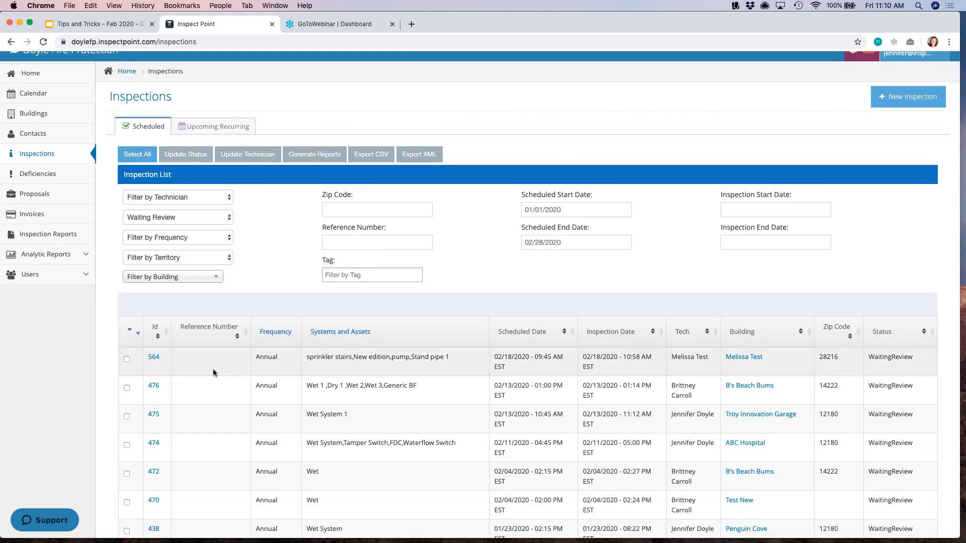
pyautogui.click(140, 156)
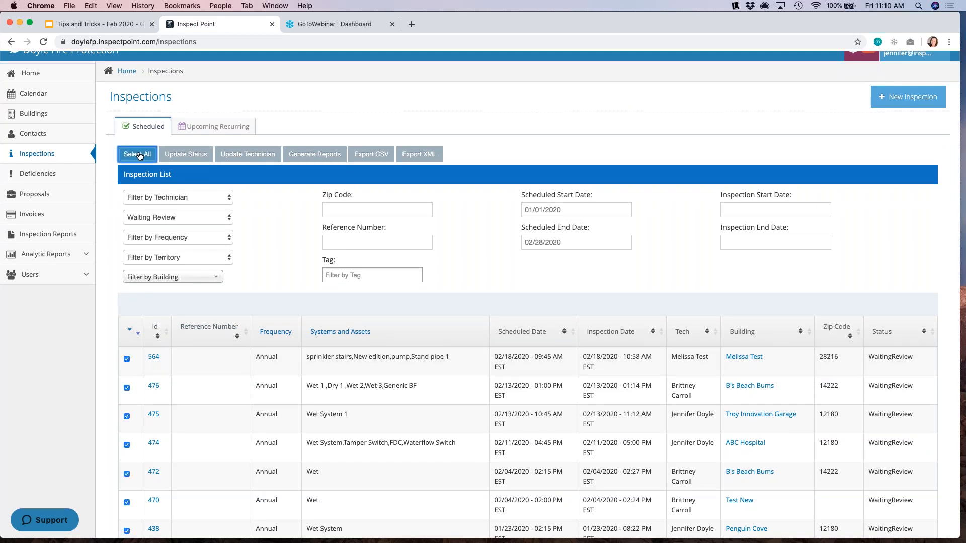
pyautogui.click(179, 156)
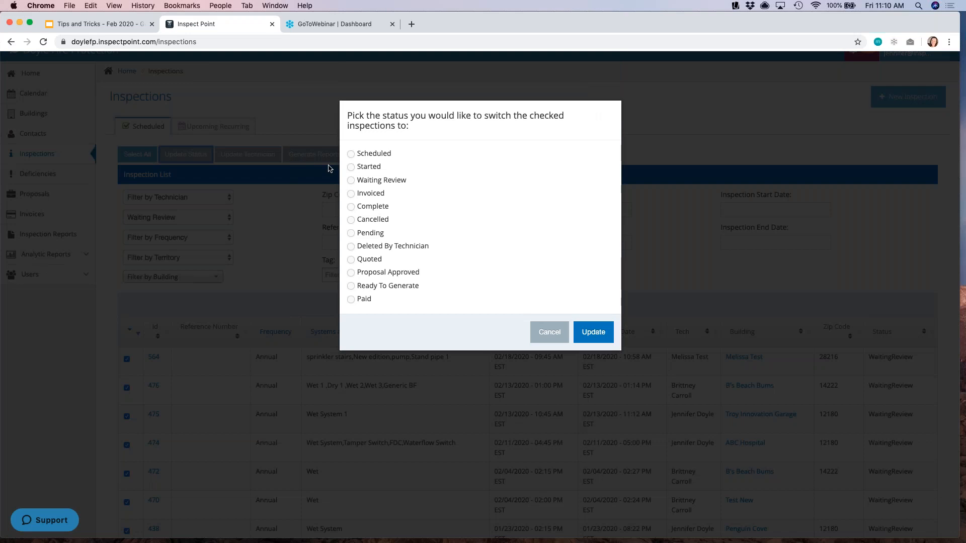
pyautogui.click(351, 206)
pyautogui.click(593, 332)
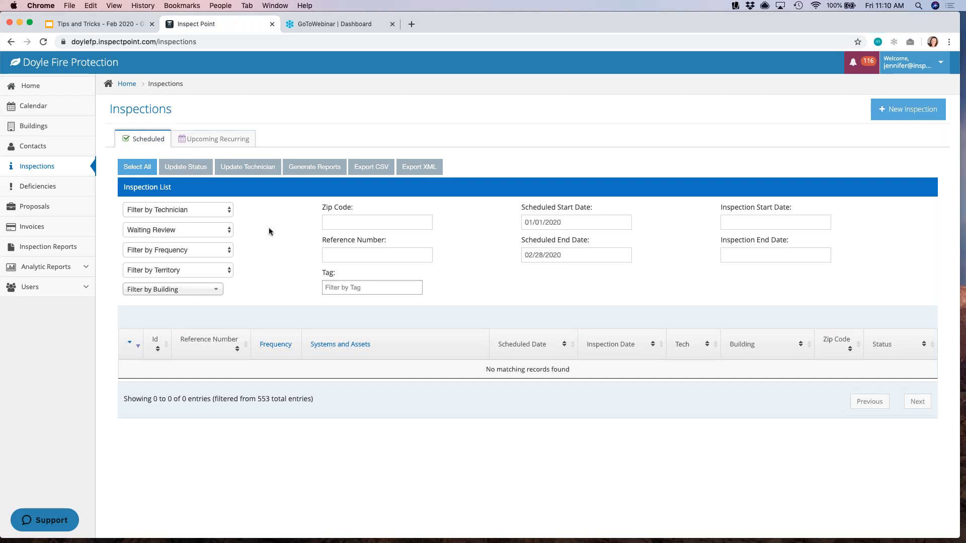
# Step: Reload the Inspections page, filter the list by Pending status and export all the listed inspections as CSV
pyautogui.click(188, 230)
pyautogui.press('Return')
pyautogui.click(59, 166)
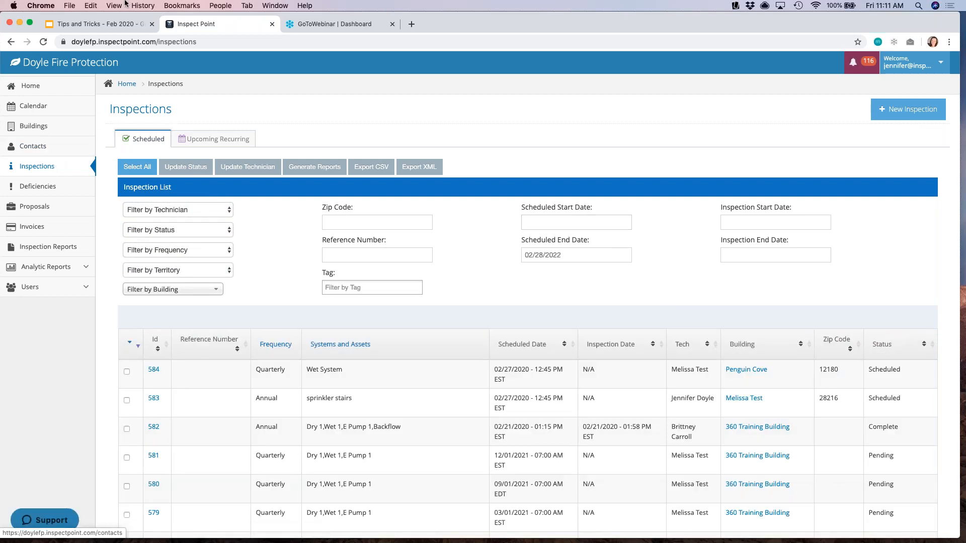
pyautogui.click(177, 230)
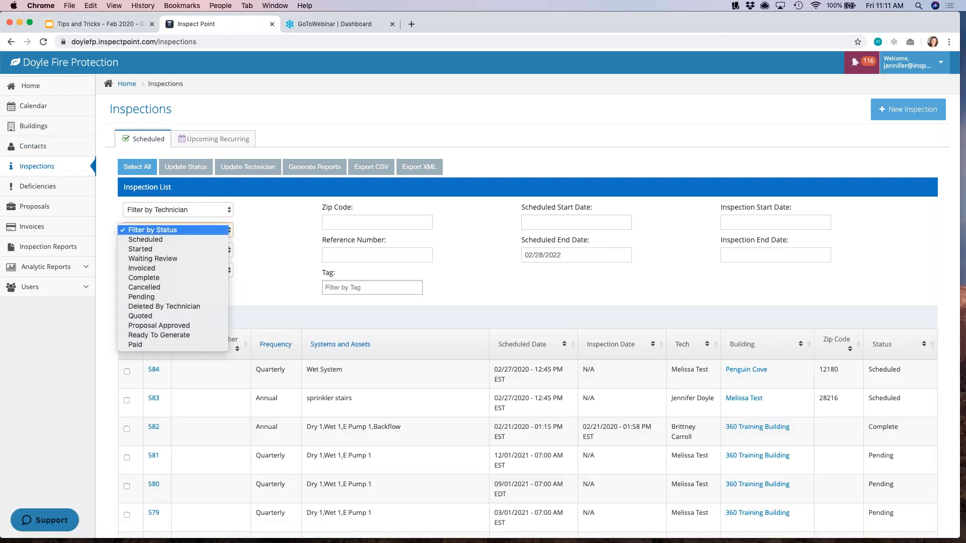
pyautogui.click(177, 297)
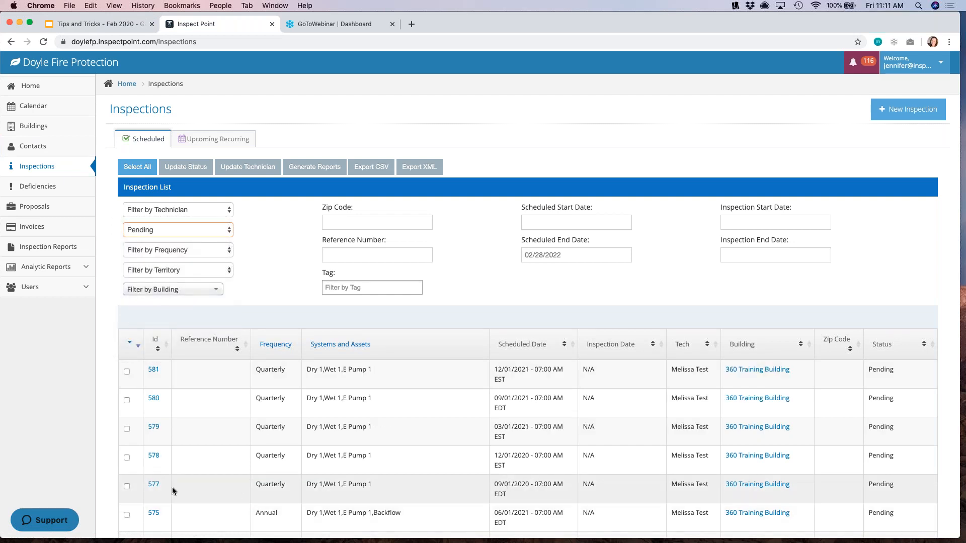
pyautogui.click(137, 168)
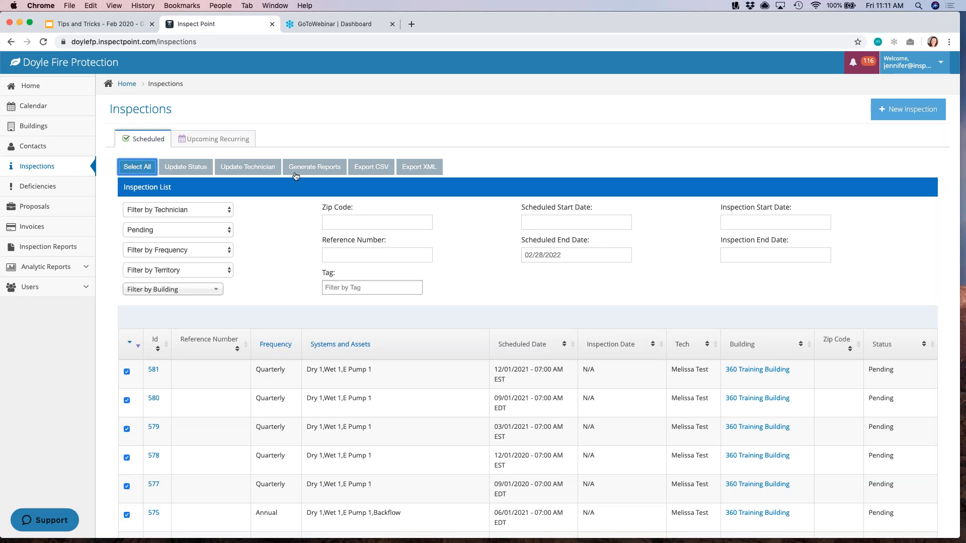
pyautogui.click(377, 170)
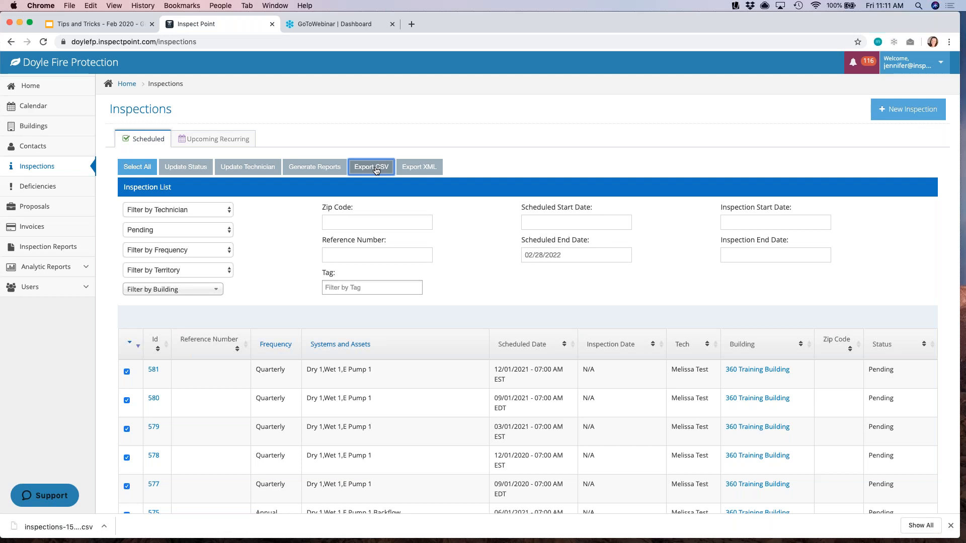
# Step: Open the Inspection Reports list and examine the generated reports, including the System/Asset description of the 02/18/2020 inspection's report
pyautogui.click(44, 250)
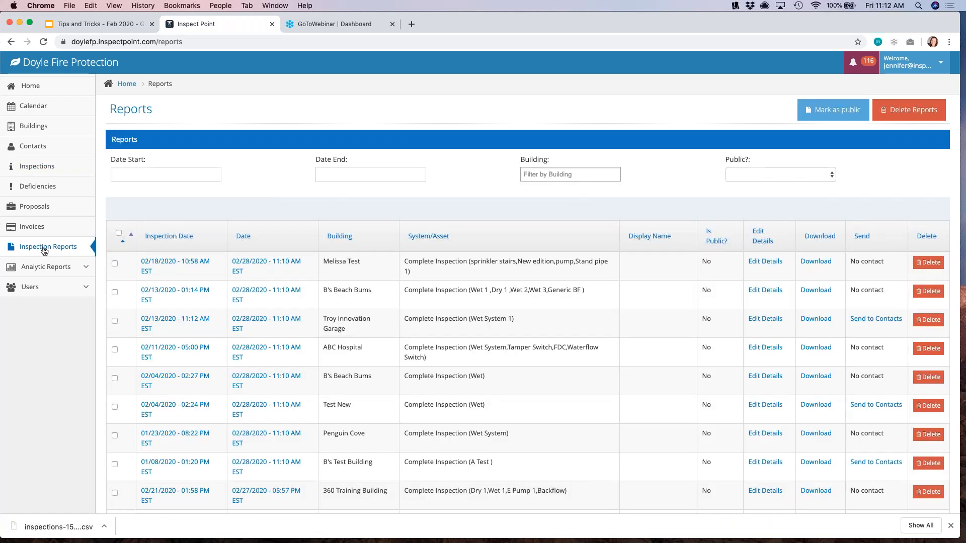
pyautogui.scroll(-5, 814, 283)
pyautogui.scroll(5, 814, 283)
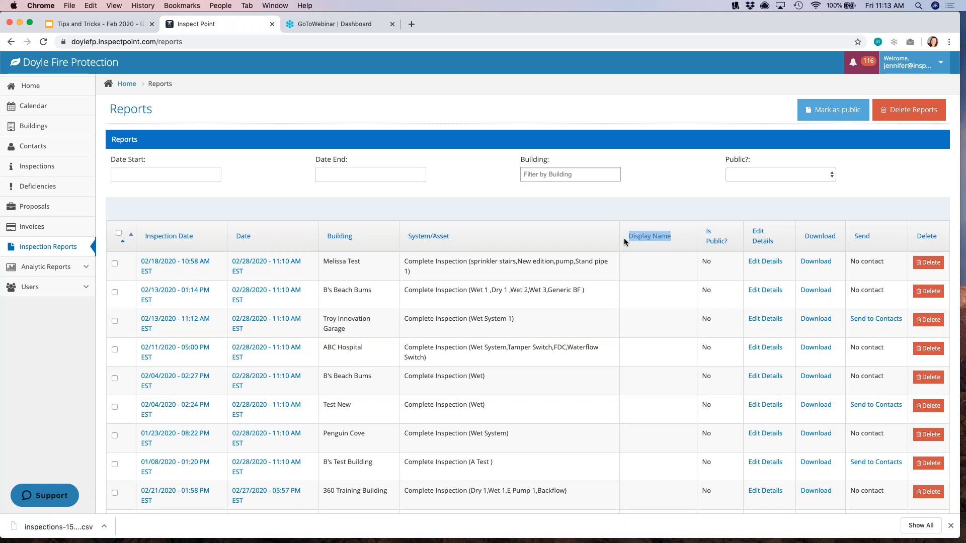
pyautogui.moveTo(413, 274); pyautogui.dragTo(404, 261)
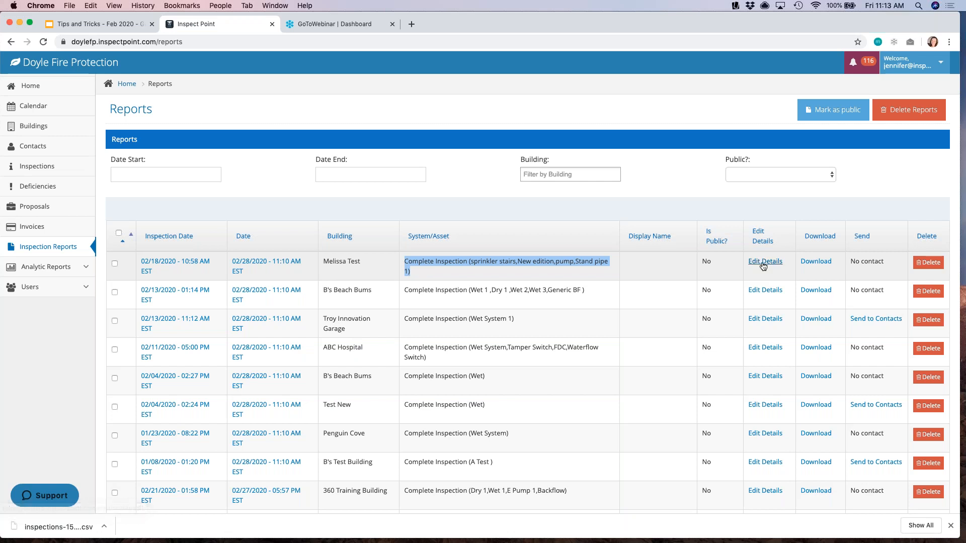
pyautogui.click(504, 271)
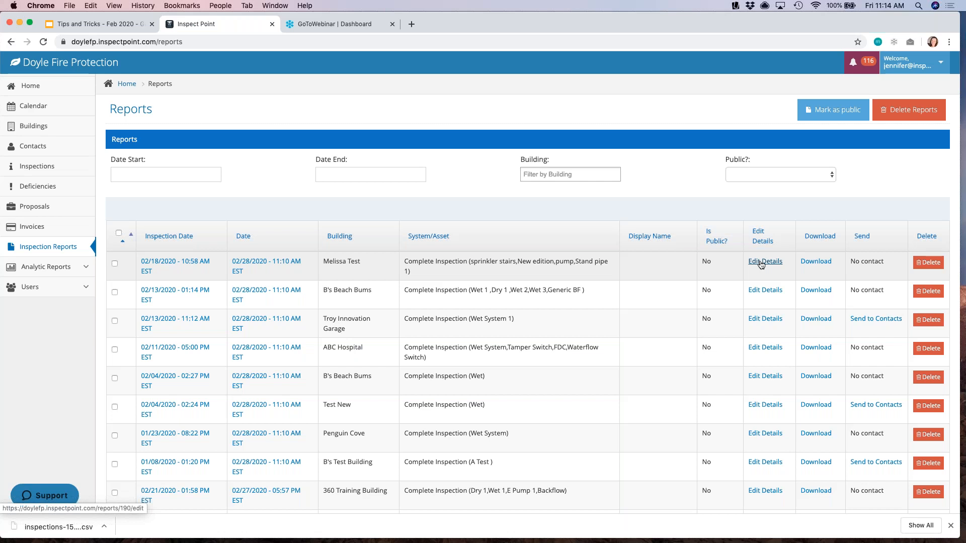
# Step: Edit the details of the 02/18/2020 inspection's report and enter the display name "Annual Sprinkler Report -Jan 2020"
pyautogui.click(761, 265)
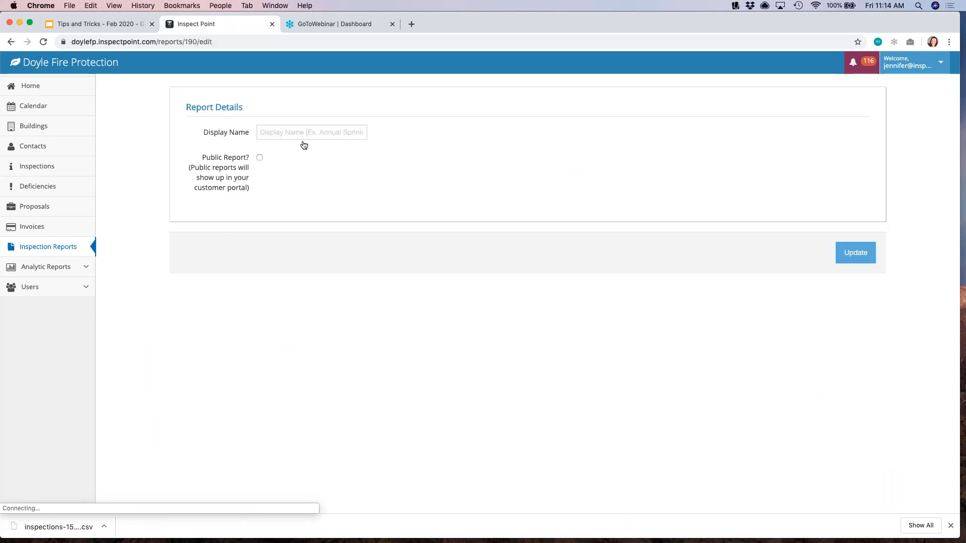
pyautogui.click(311, 132)
pyautogui.write('An')
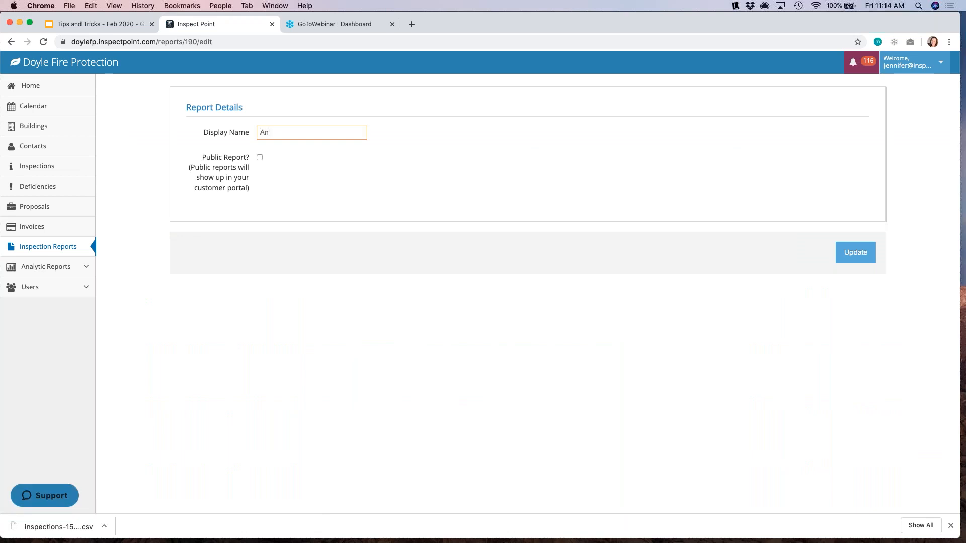
pyautogui.write('nual ')
pyautogui.write('Srink')
pyautogui.press('BackSpace')
pyautogui.press('BackSpace')
pyautogui.press('BackSpace')
pyautogui.press('BackSpace')
pyautogui.write('prikler')
pyautogui.press('BackSpace')
pyautogui.press('BackSpace')
pyautogui.press('BackSpace')
pyautogui.press('BackSpace')
pyautogui.press('BackSpace')
pyautogui.press('BackSpace')
pyautogui.write('inkl')
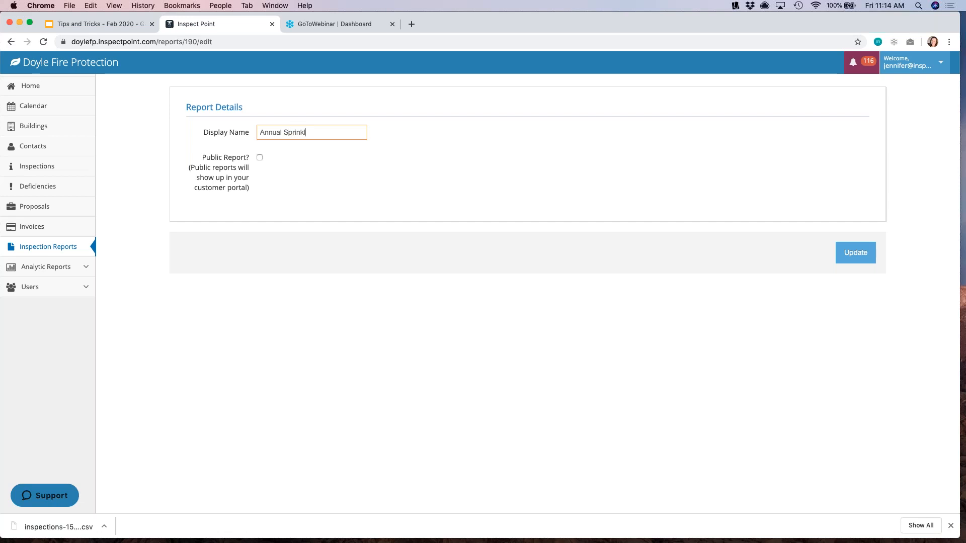
pyautogui.write('er Report -')
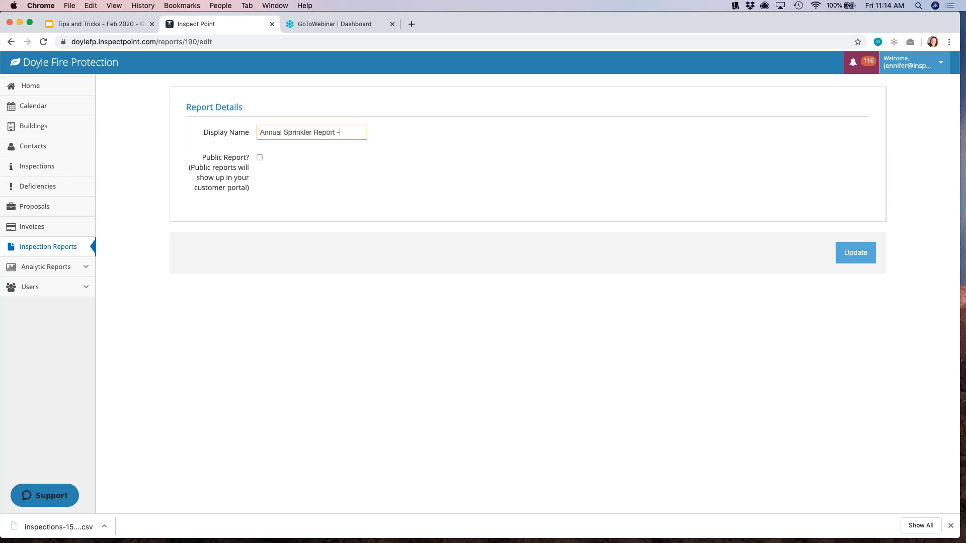
pyautogui.write('Jan 2020')
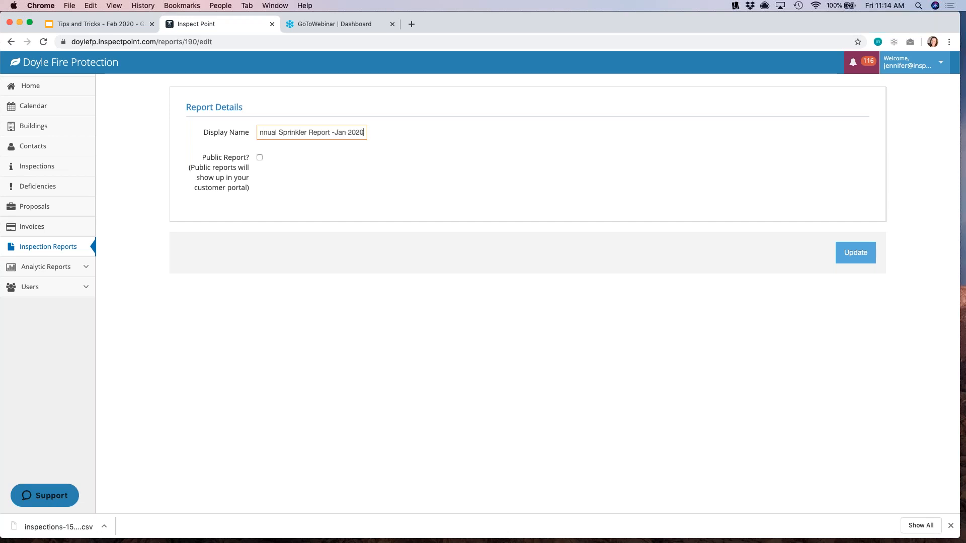
pyautogui.click(280, 179)
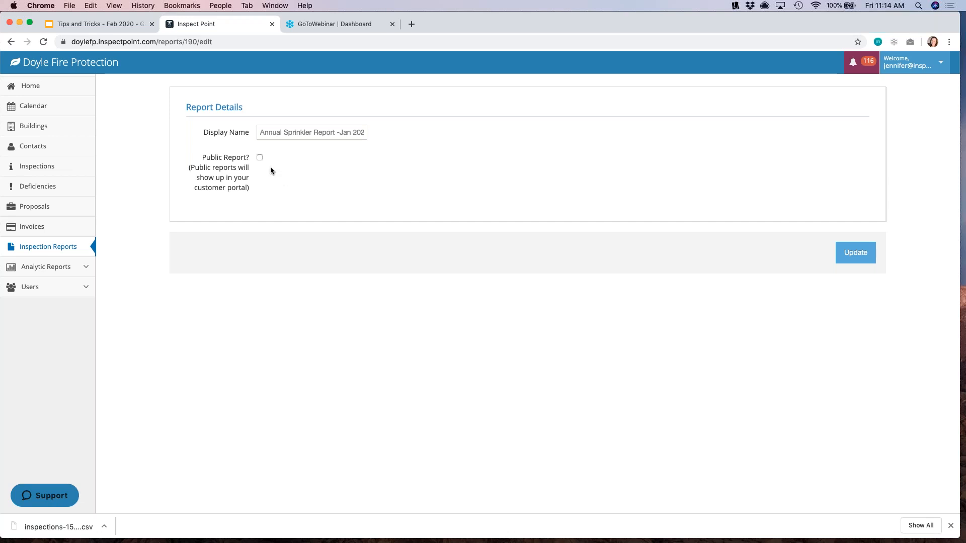
# Step: Turn the report's public option on and back off, and save the report details
pyautogui.click(259, 158)
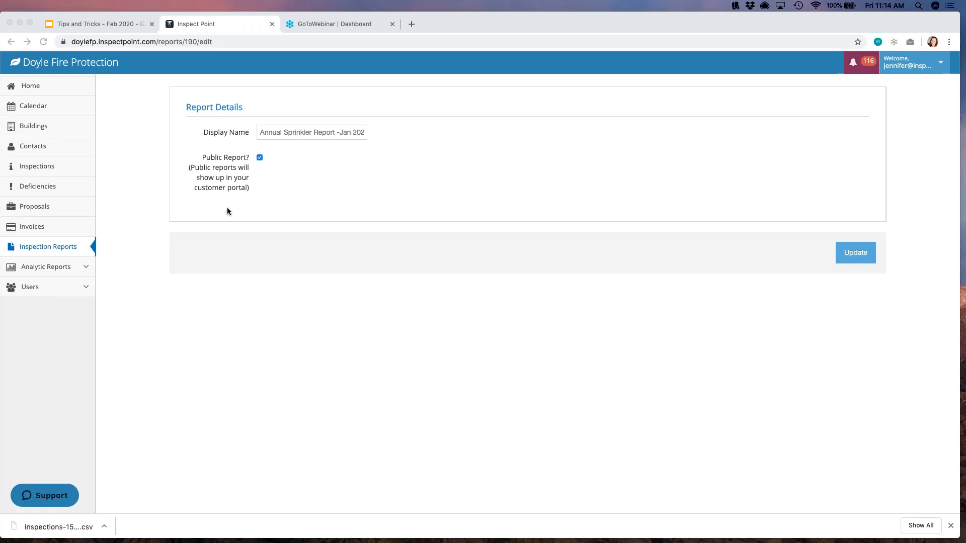
pyautogui.click(260, 158)
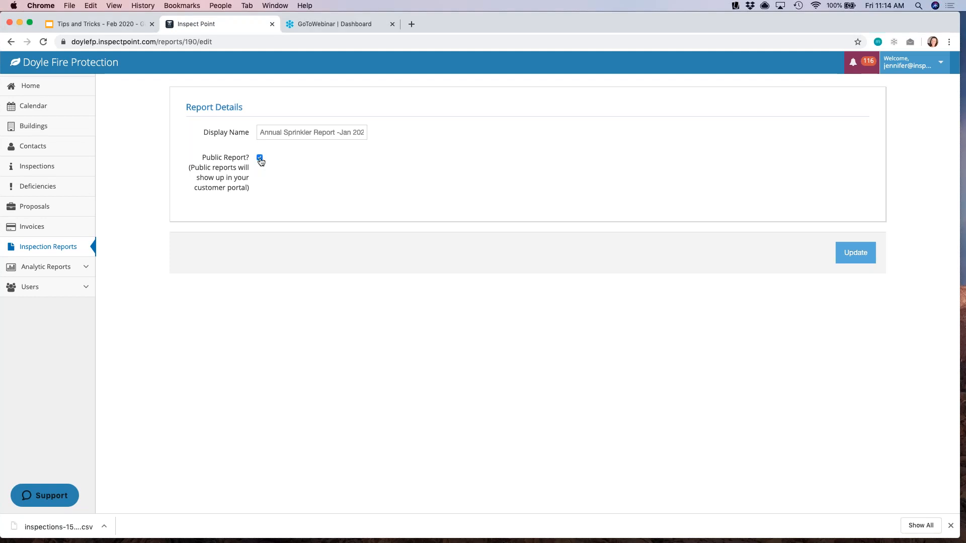
pyautogui.click(855, 254)
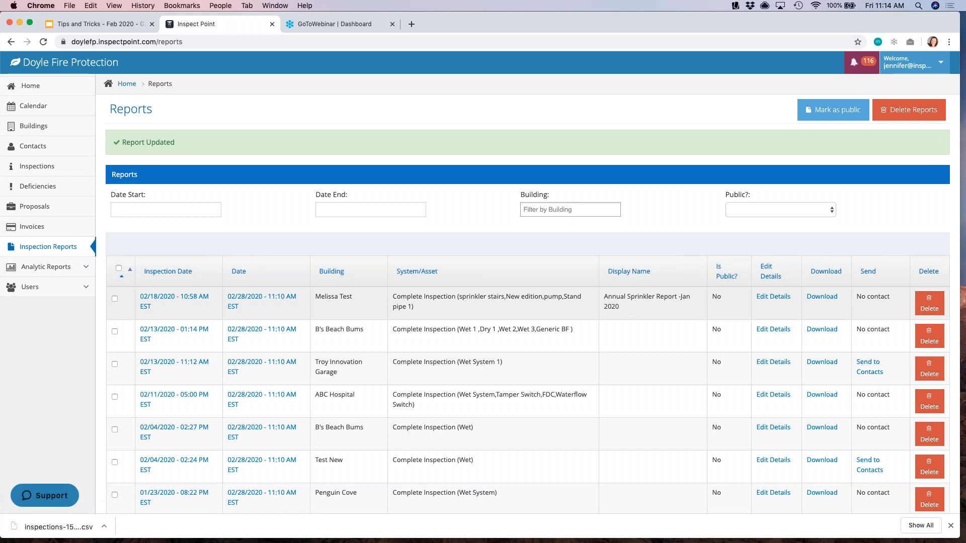
# Step: Examine the edited report's display name and compare the Send options of the listed reports
pyautogui.tripleClick(632, 308)
pyautogui.click(631, 306)
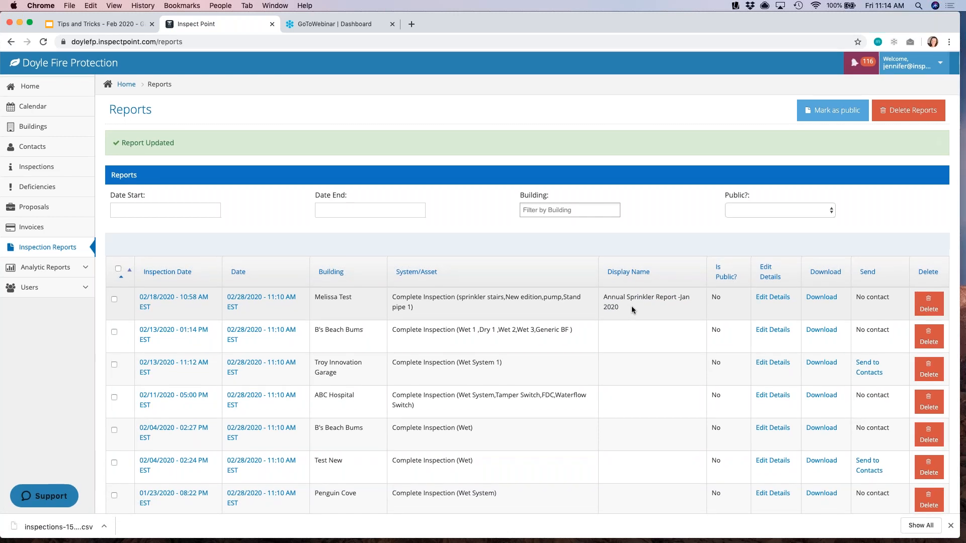
pyautogui.moveTo(627, 309); pyautogui.dragTo(601, 297)
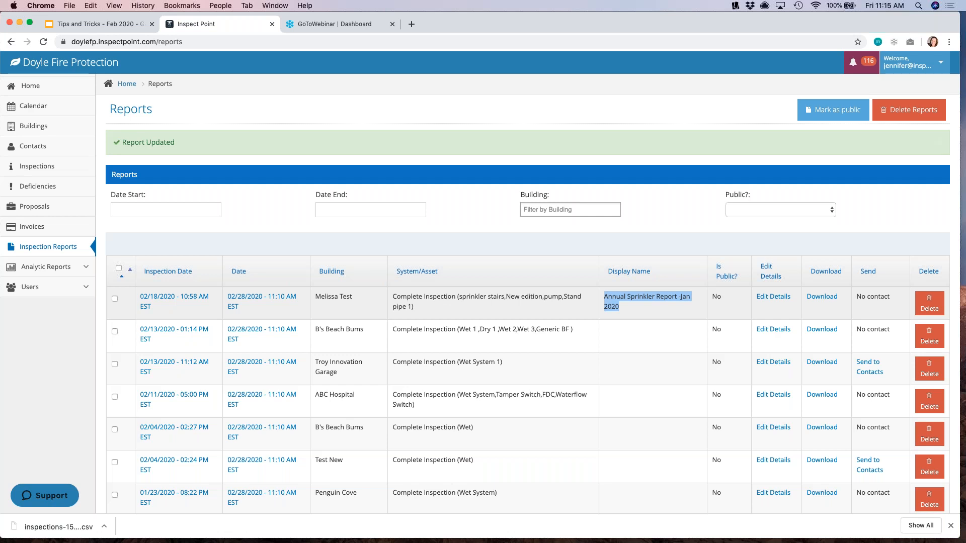
pyautogui.scroll(-5, 740, 269)
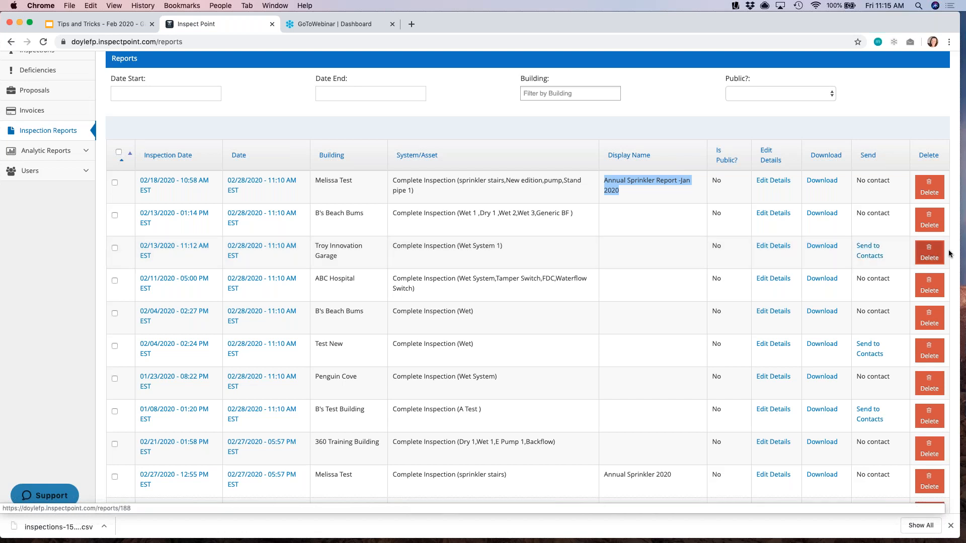
pyautogui.moveTo(887, 260); pyautogui.dragTo(854, 247)
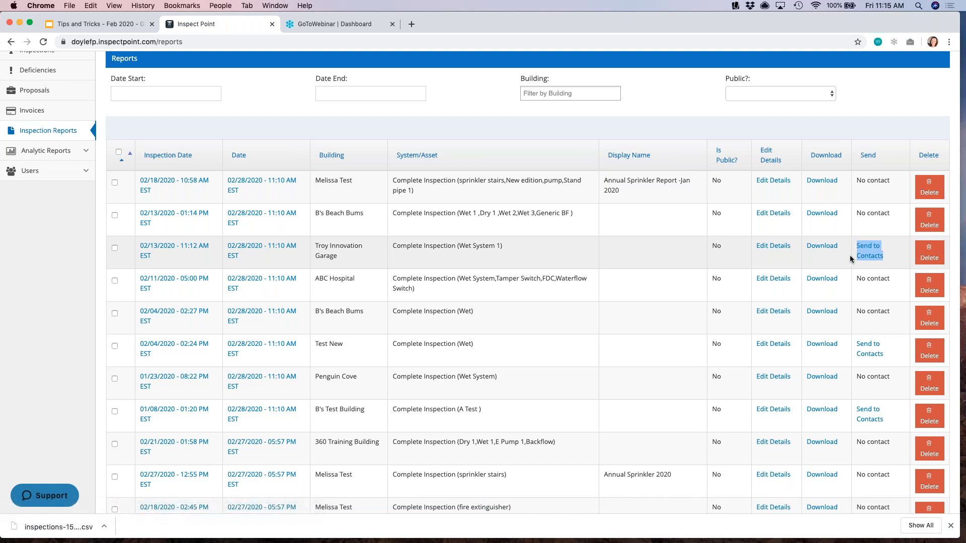
pyautogui.click(898, 254)
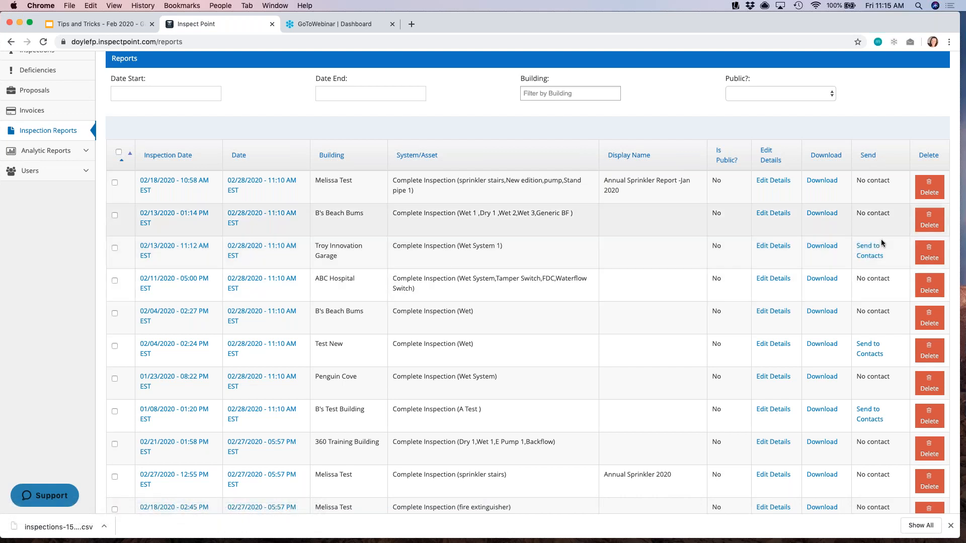
pyautogui.moveTo(901, 220); pyautogui.dragTo(851, 220)
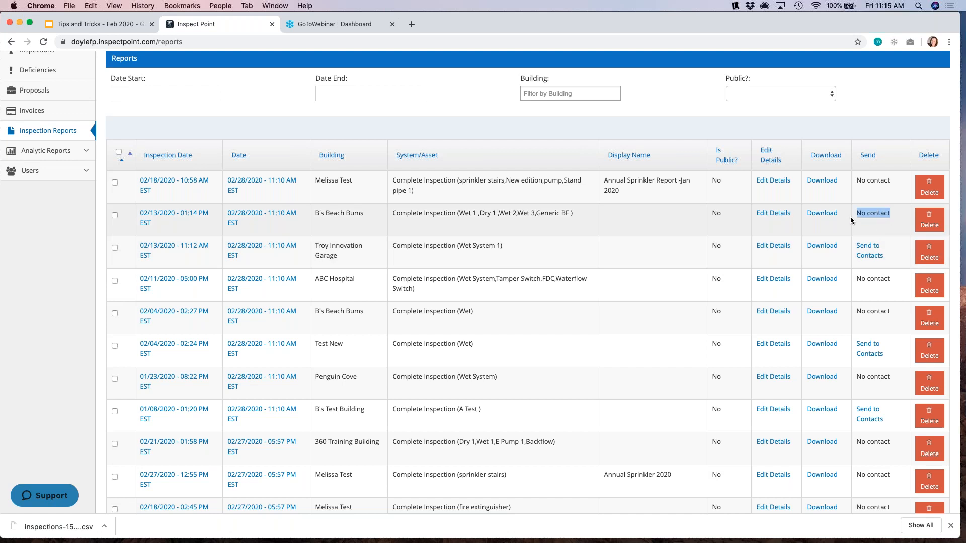
pyautogui.scroll(1, 851, 220)
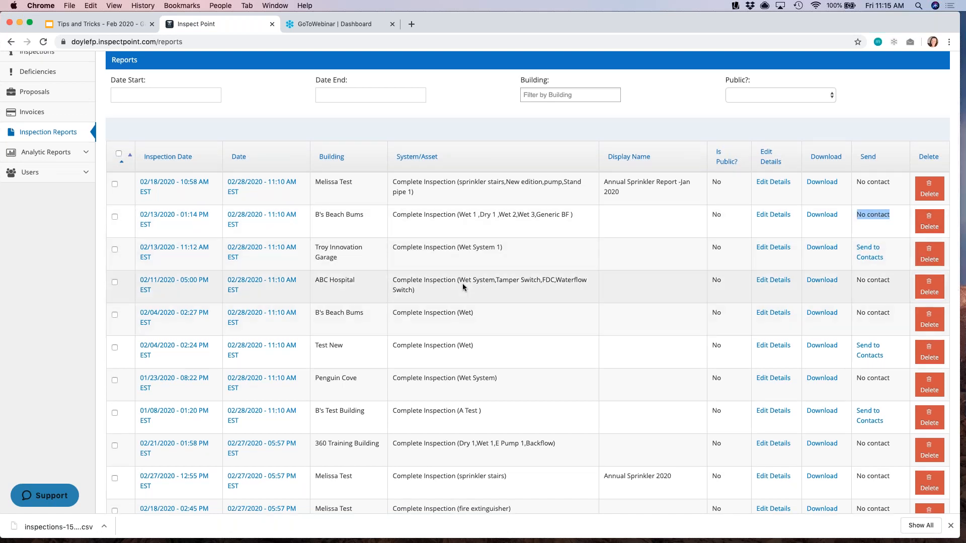
pyautogui.moveTo(888, 259); pyautogui.dragTo(853, 248)
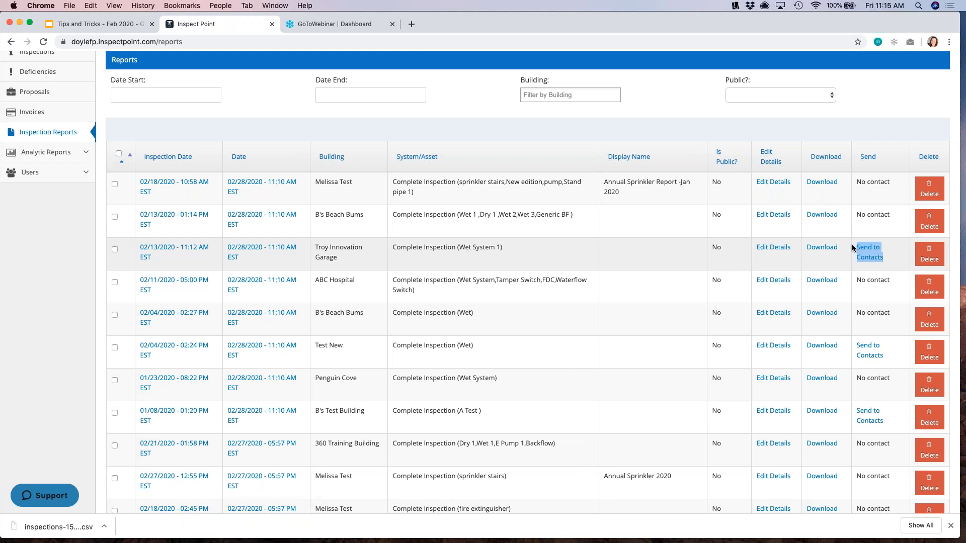
pyautogui.click(892, 246)
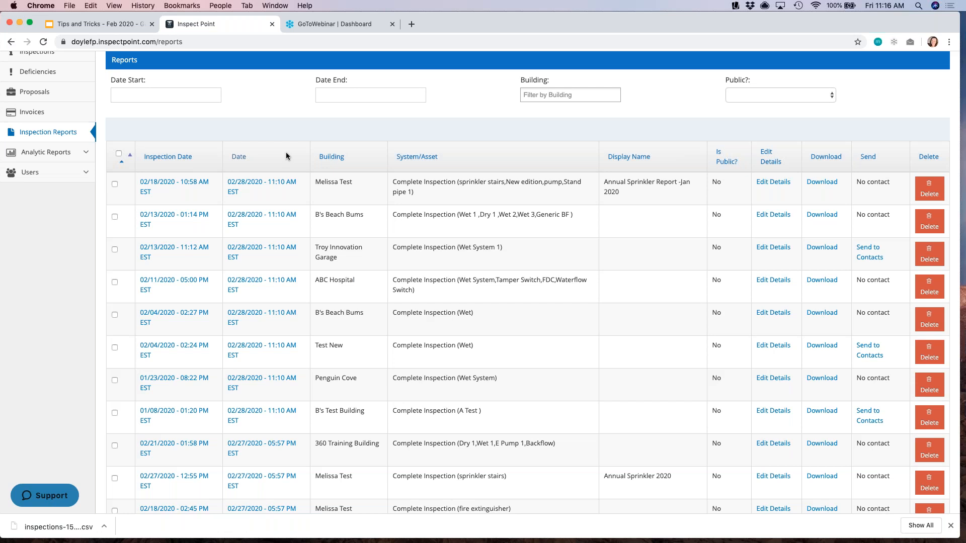
pyautogui.scroll(3, 154, 262)
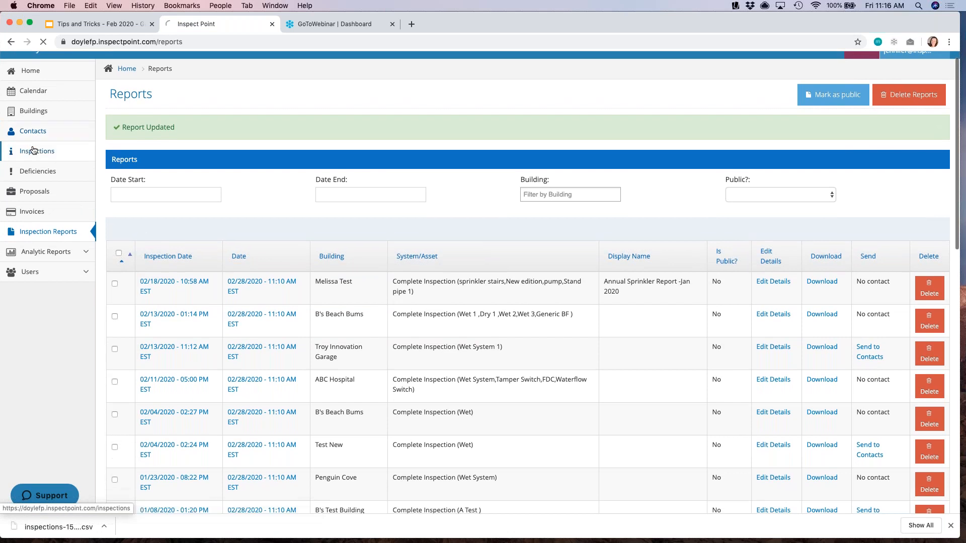
# Step: Open the first contact's record from the contact list and go to the contacts of its Door Den building
pyautogui.click(34, 146)
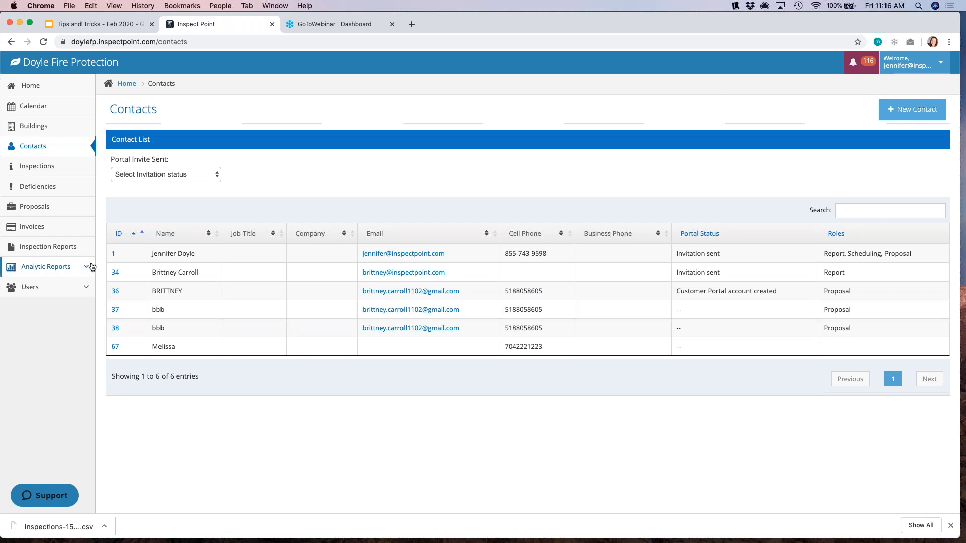
pyautogui.click(113, 254)
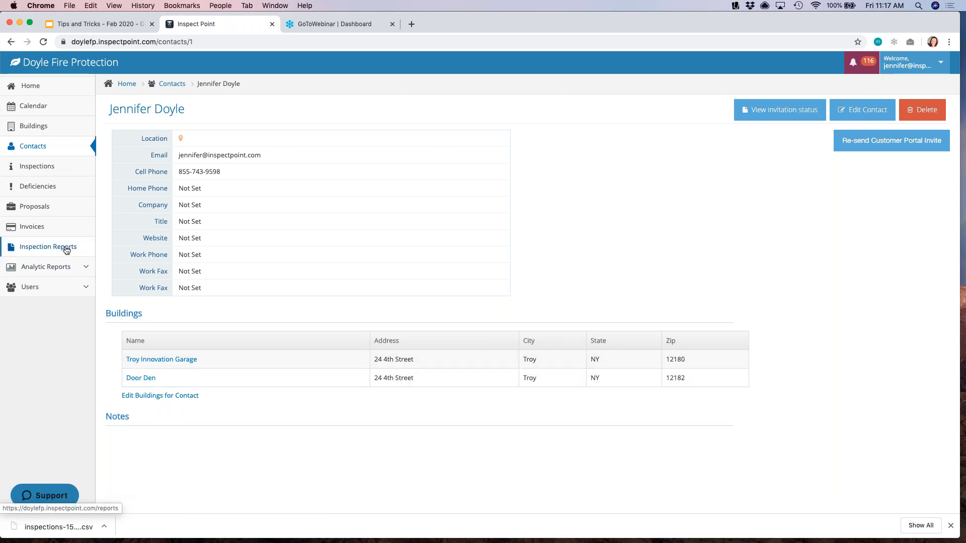
pyautogui.click(143, 380)
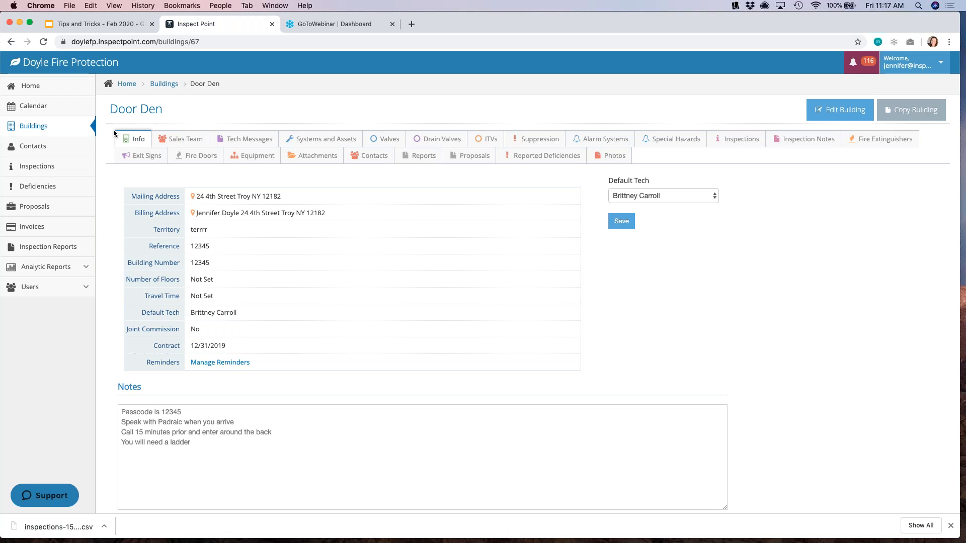
pyautogui.click(360, 156)
# Step: Examine the current roles assigned to each of Door Den's contacts
pyautogui.moveTo(651, 264); pyautogui.dragTo(599, 264)
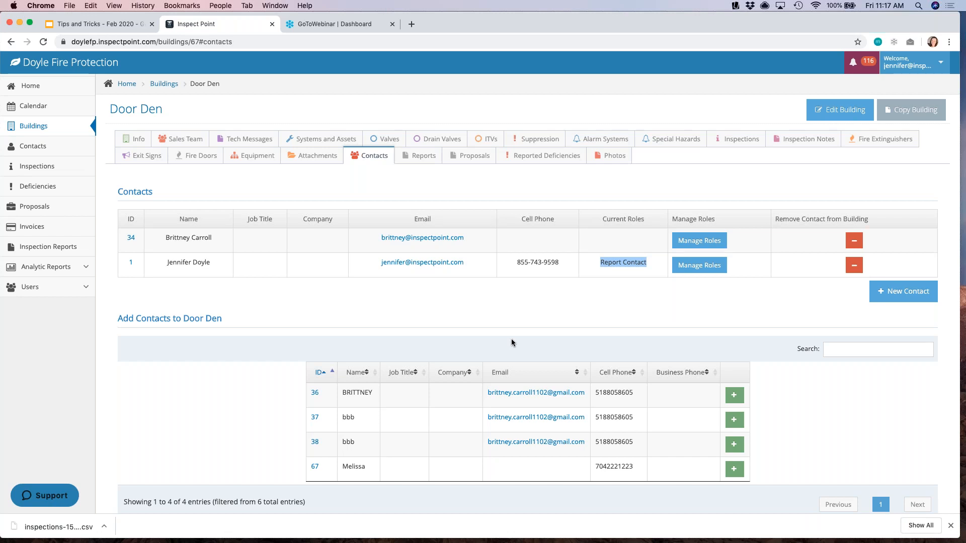
pyautogui.scroll(-1, 453, 247)
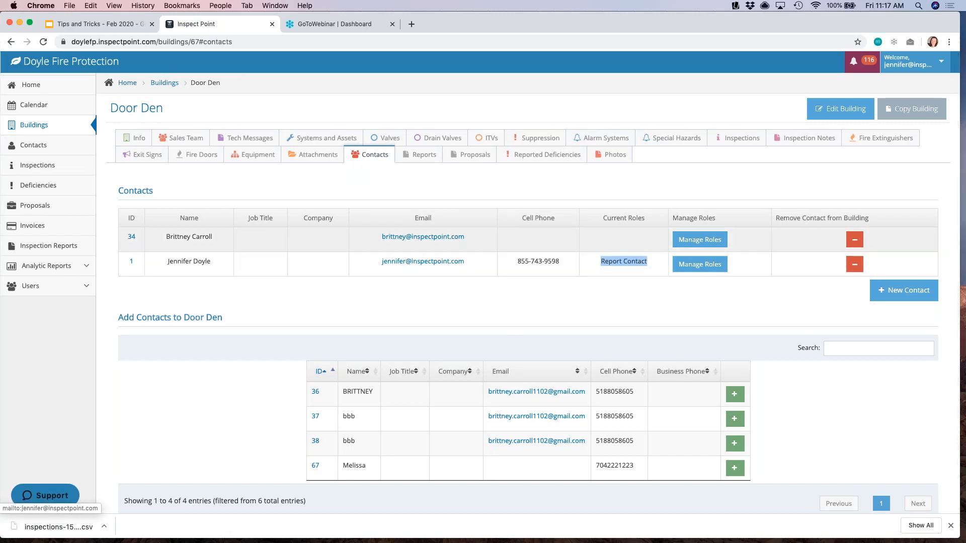
pyautogui.click(543, 279)
pyautogui.moveTo(654, 266); pyautogui.dragTo(600, 262)
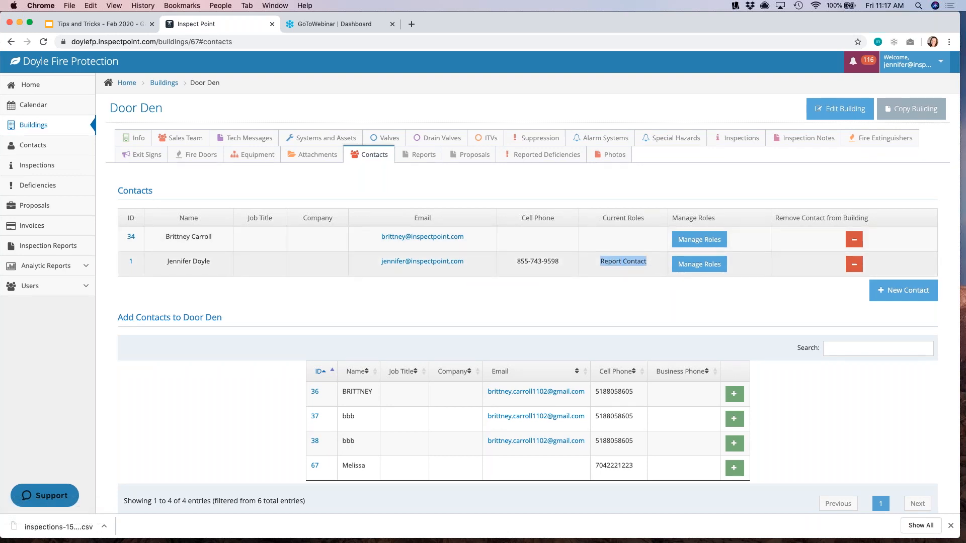
pyautogui.click(582, 276)
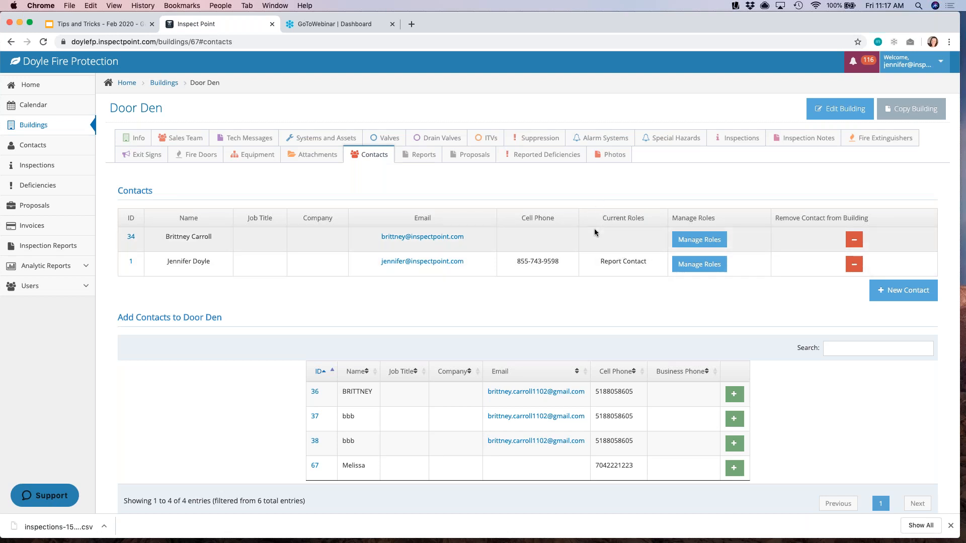
pyautogui.scroll(-1, 594, 231)
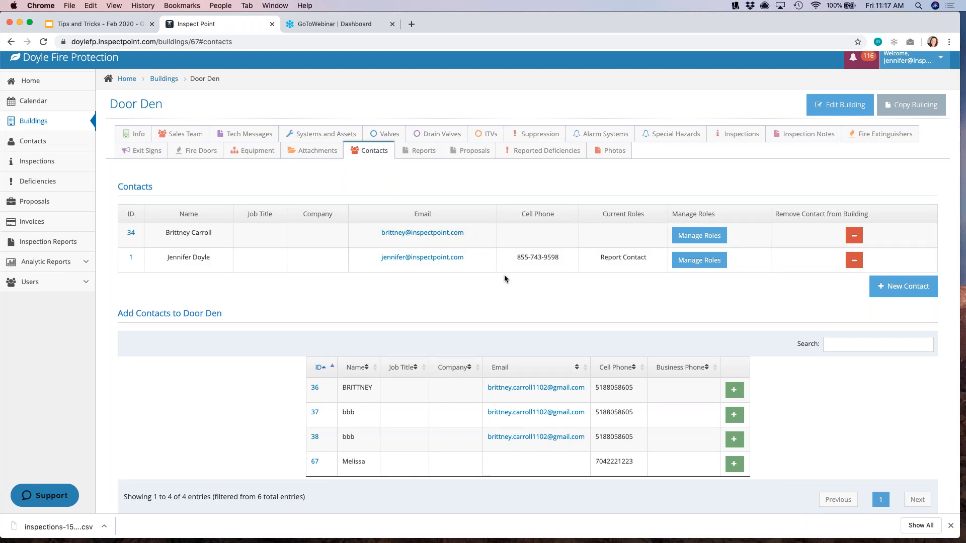
pyautogui.scroll(1, 655, 262)
pyautogui.scroll(1, 655, 261)
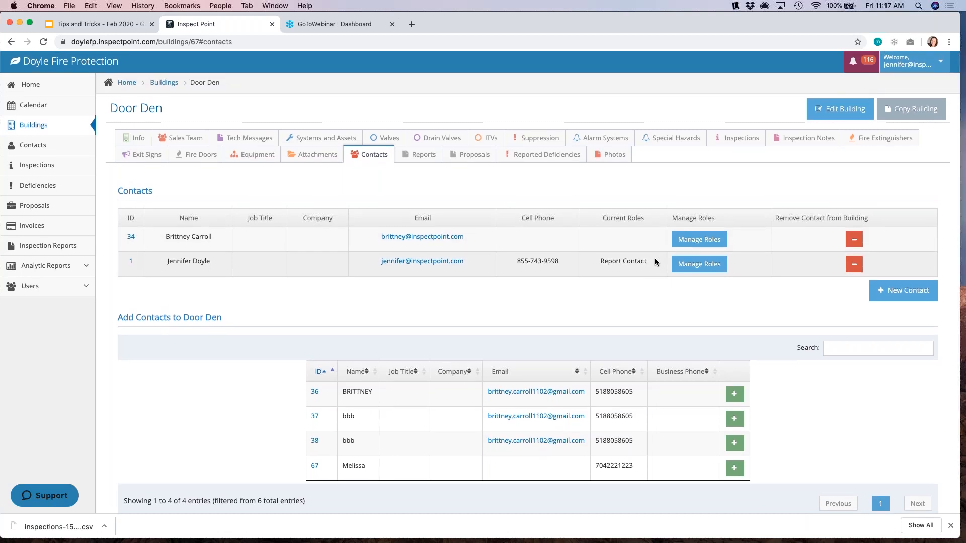
# Step: Assign the Report Contact, Proposal Contact and Scheduling Contact roles to Door Den's first listed contact
pyautogui.scroll(-1, 654, 258)
pyautogui.click(699, 235)
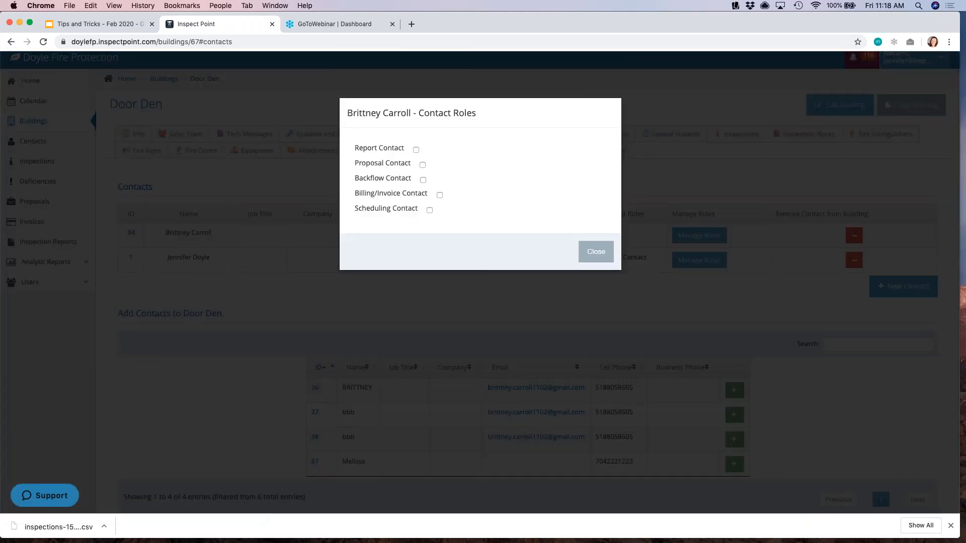
pyautogui.click(416, 150)
pyautogui.click(423, 165)
pyautogui.click(430, 211)
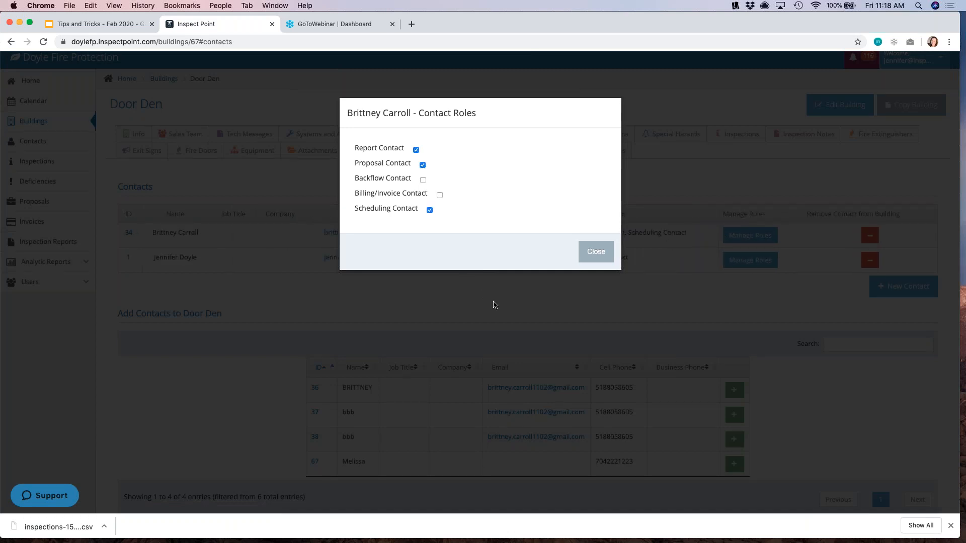
pyautogui.click(595, 252)
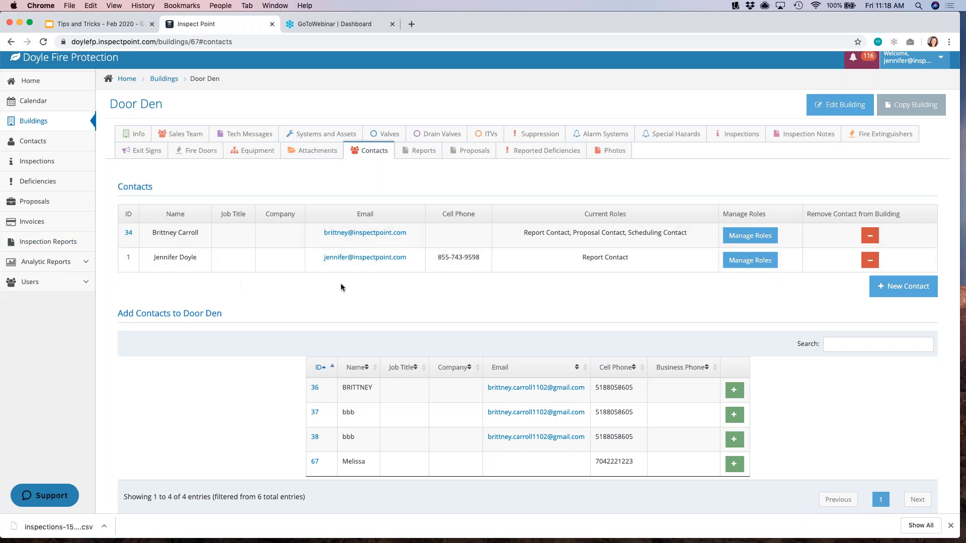
# Step: Open the record of Door Den's second contact and check that contact's roles at Troy Innovation Garage
pyautogui.click(129, 257)
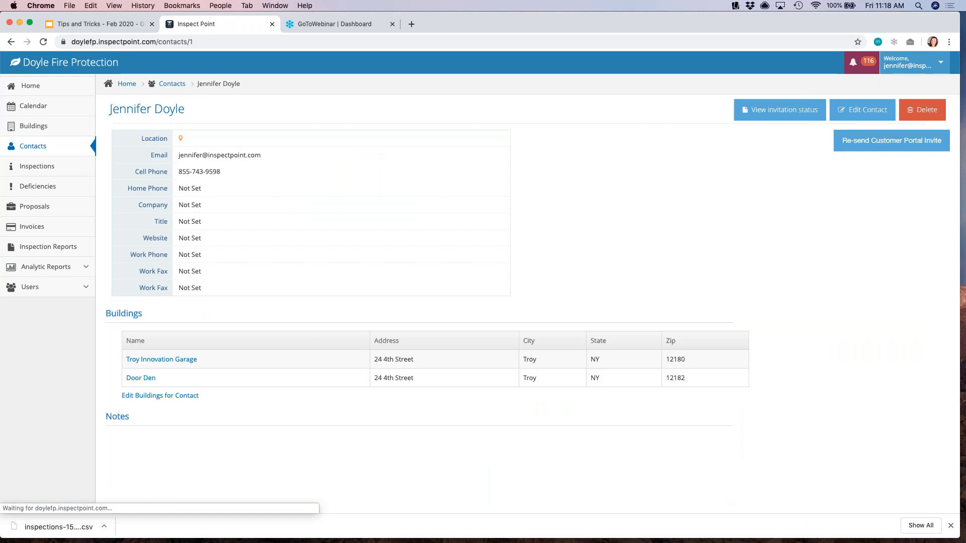
pyautogui.click(155, 360)
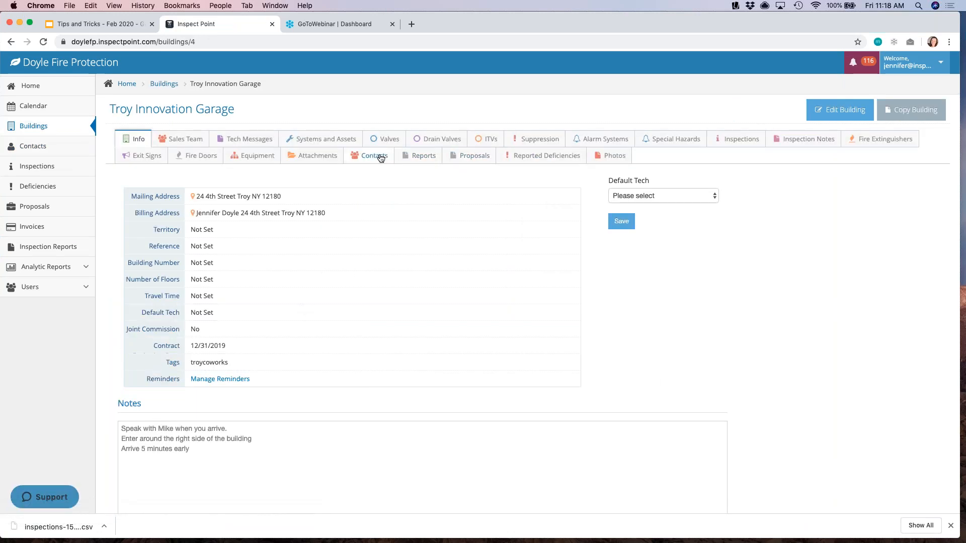
pyautogui.click(378, 157)
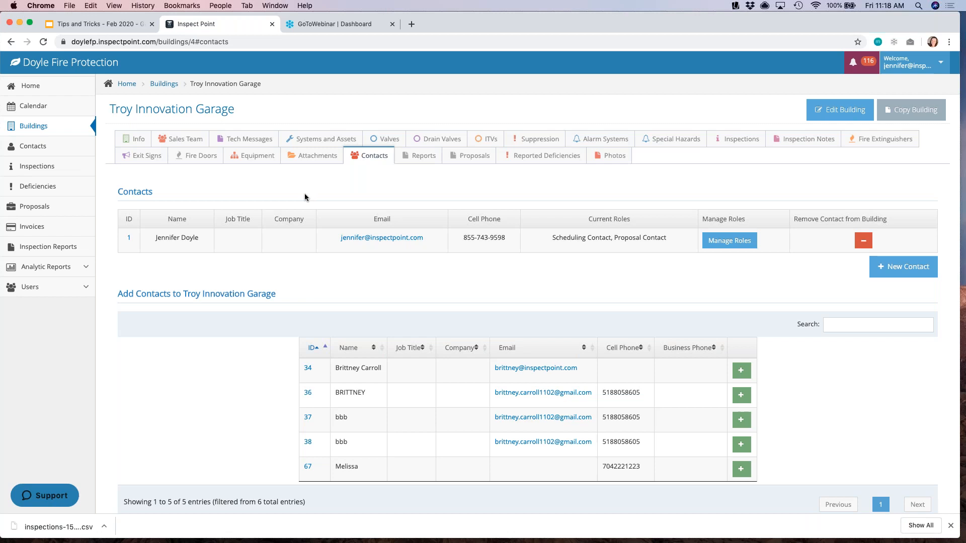
# Step: Start a new proposal with the project name "Proposal Test"
pyautogui.click(35, 207)
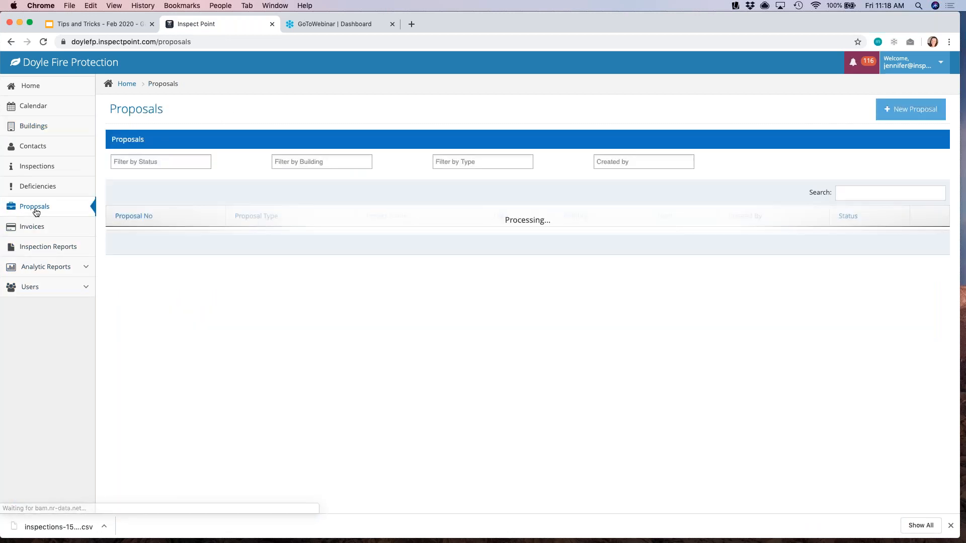
pyautogui.click(913, 109)
pyautogui.click(425, 211)
pyautogui.write('Proposal')
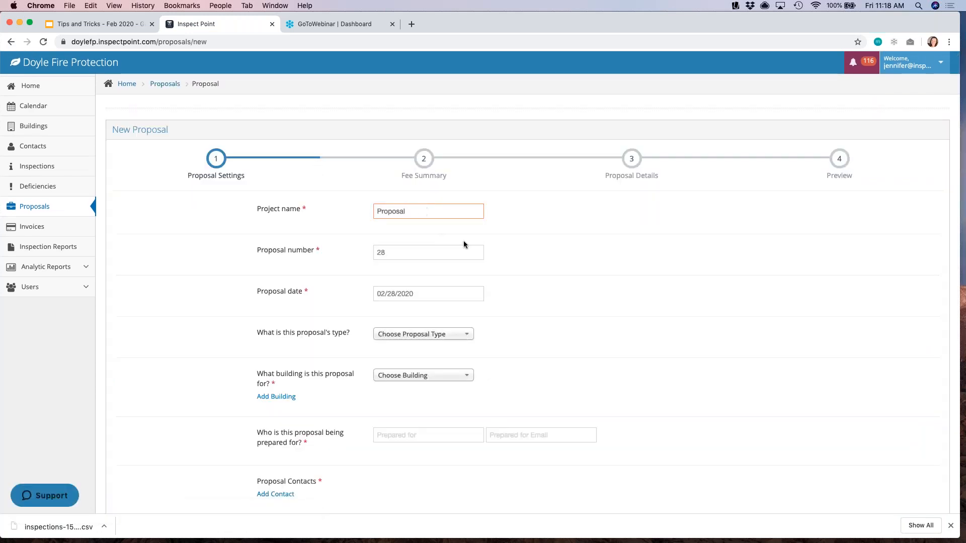
pyautogui.write(' Test')
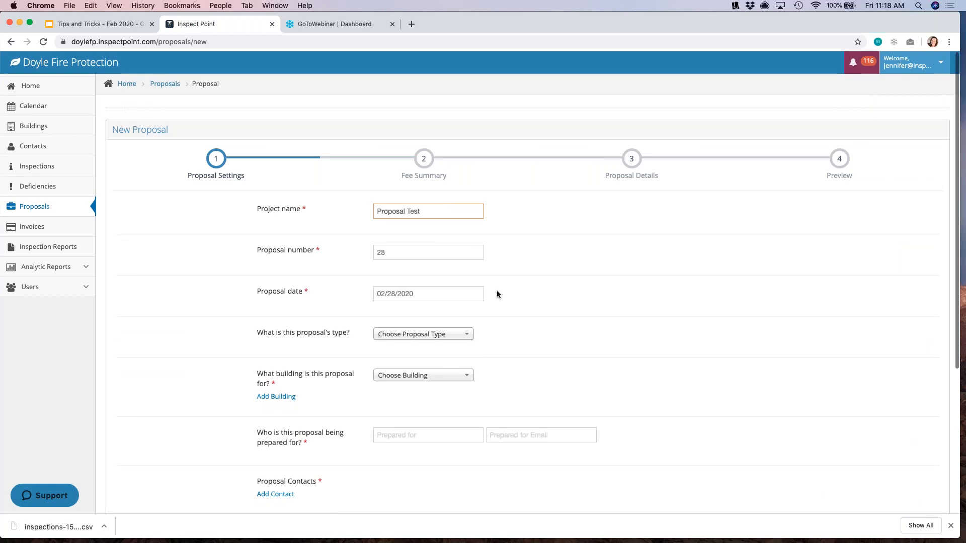
# Step: Choose Troy Innovation Garage as the proposal's building and check the prefilled recipient and proposal contact
pyautogui.scroll(-2, 472, 285)
pyautogui.click(445, 330)
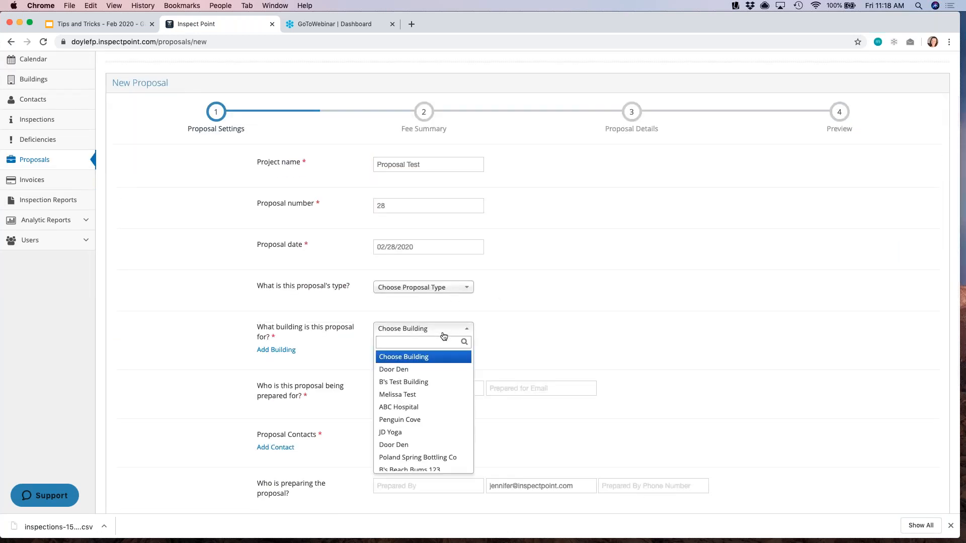
pyautogui.write('troy')
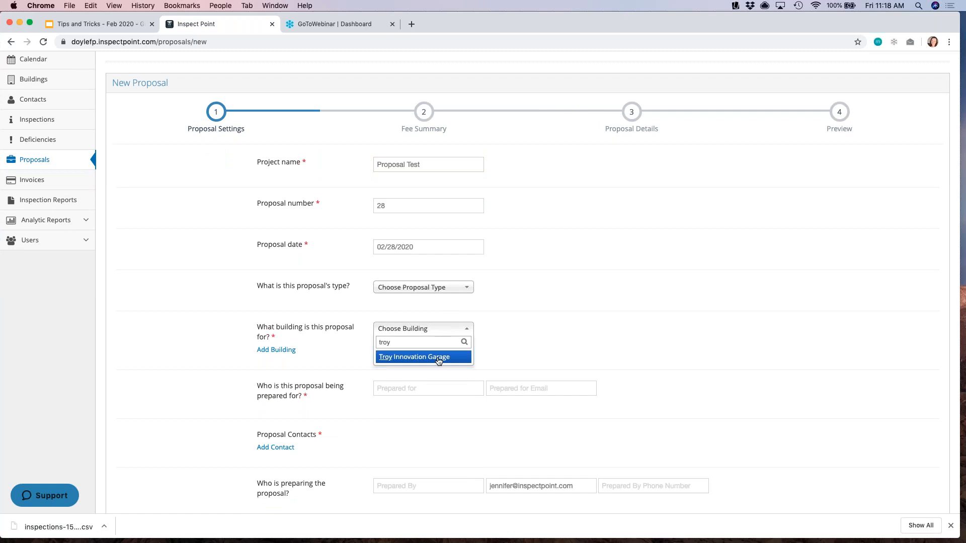
pyautogui.click(440, 361)
pyautogui.scroll(-3, 479, 360)
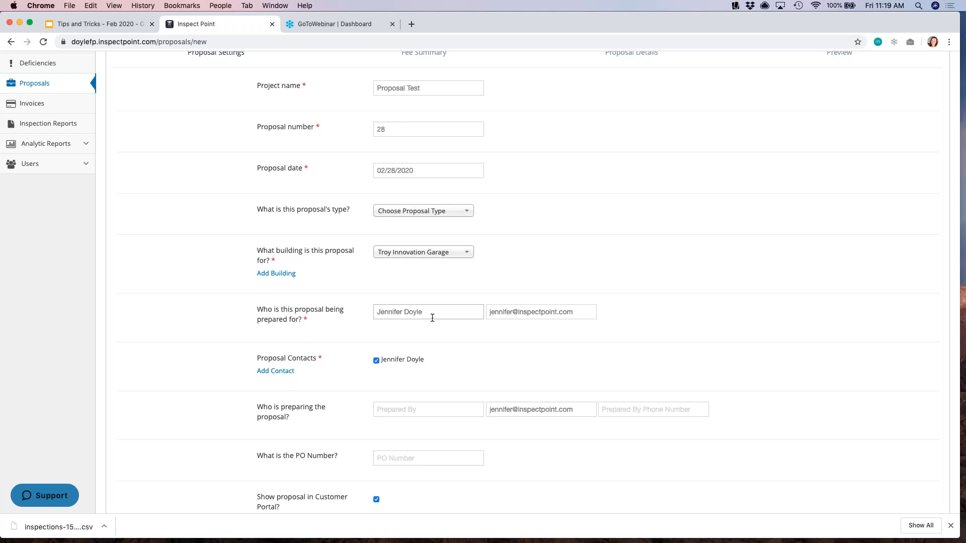
# Step: Fill in the preparer's first name and continue to the proposal's Fee Summary
pyautogui.scroll(-1, 420, 391)
pyautogui.click(419, 404)
pyautogui.write('Jennifer')
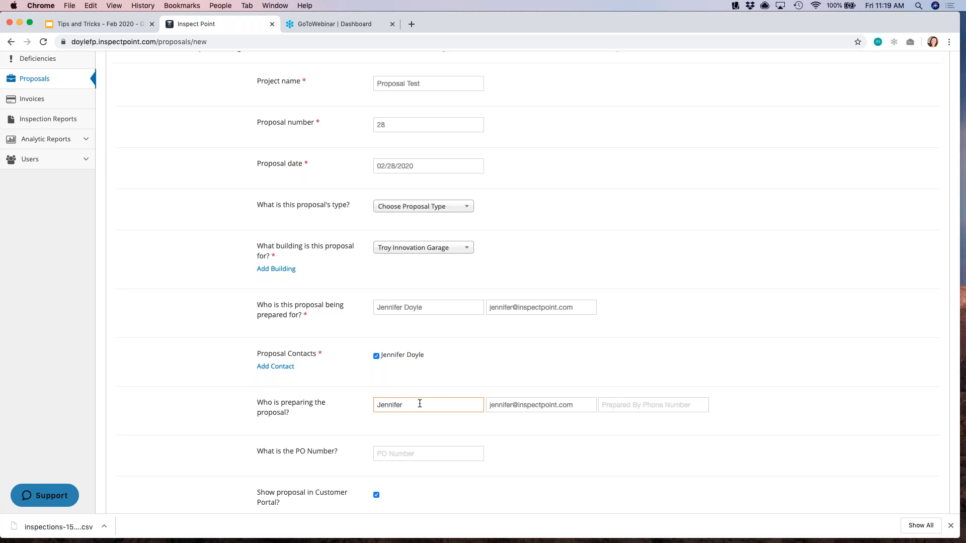
pyautogui.scroll(-3, 412, 421)
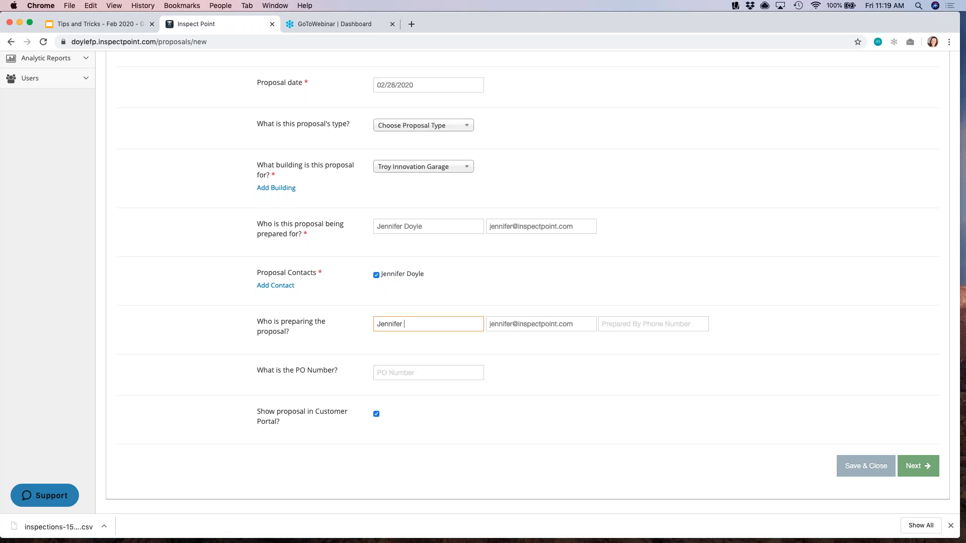
pyautogui.click(919, 466)
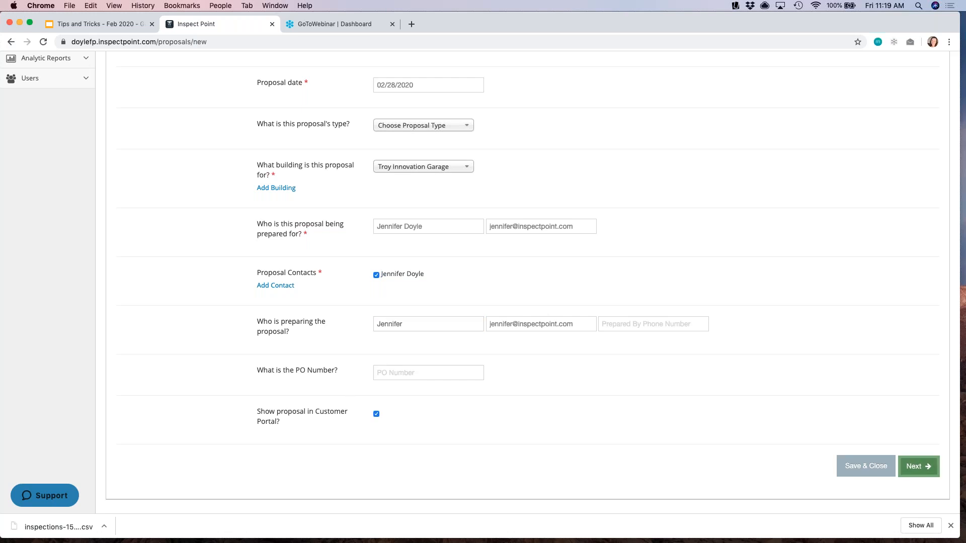
# Step: Link the 2020-02-13 deficiency "General Questions - Are the FDC caps and plugs in place? 13.7.1" to the proposal without adding it
pyautogui.scroll(-2, 404, 363)
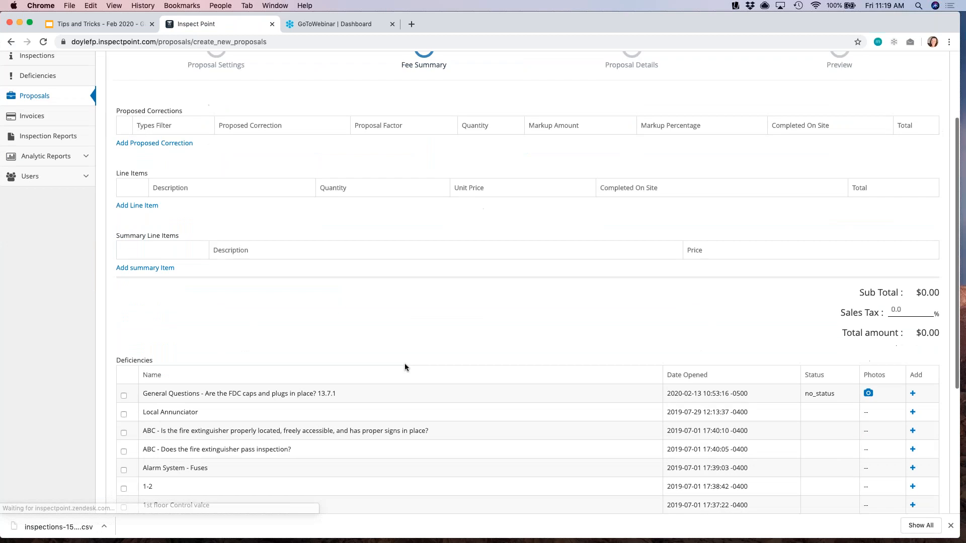
pyautogui.scroll(-1, 405, 367)
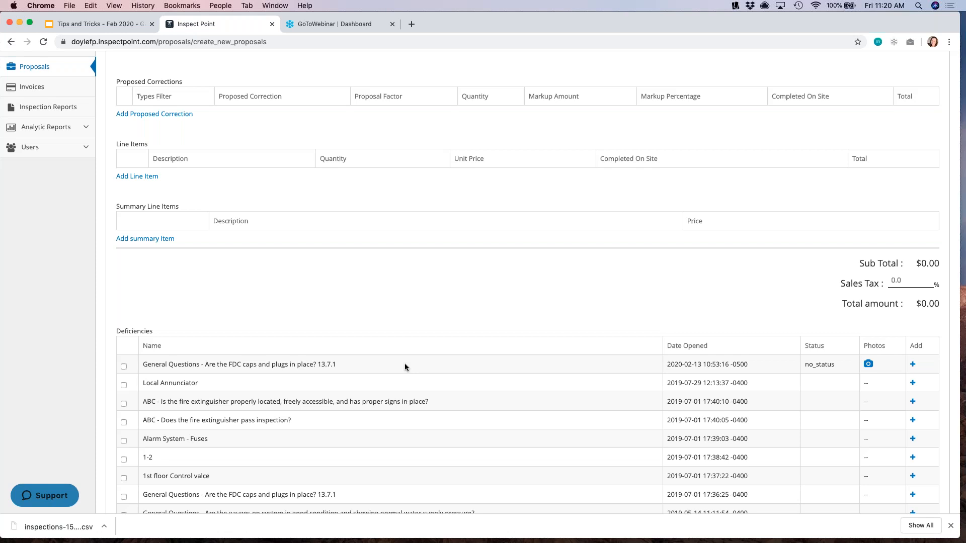
pyautogui.scroll(-3, 269, 270)
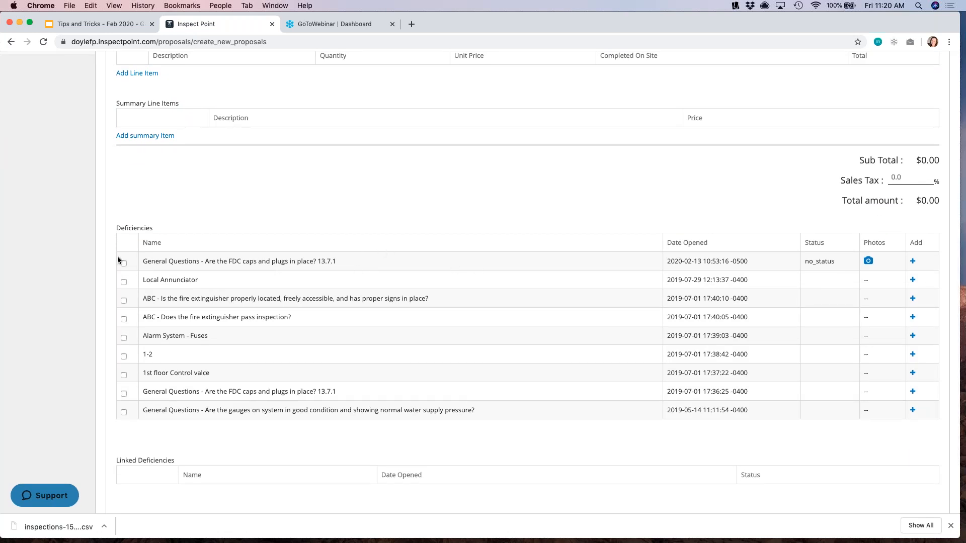
pyautogui.scroll(1, 914, 264)
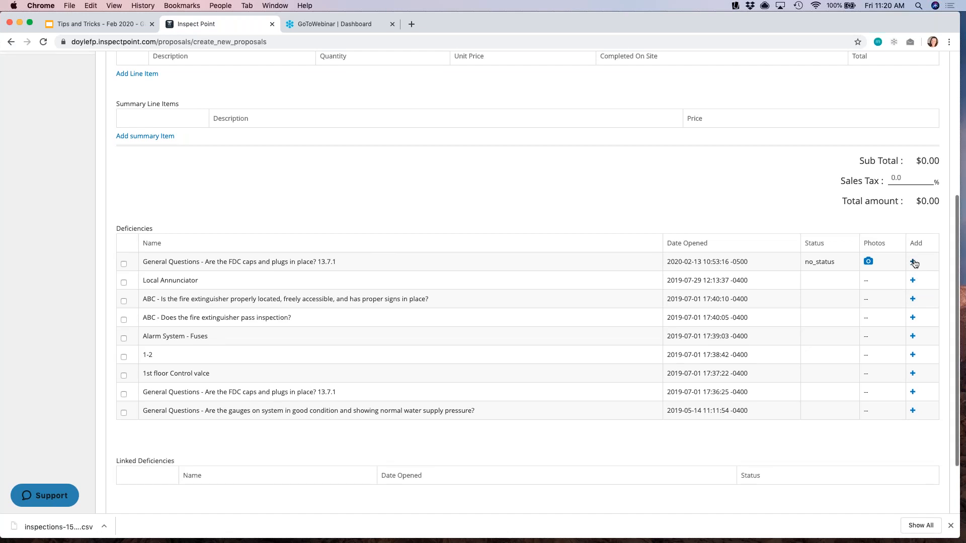
pyautogui.click(913, 262)
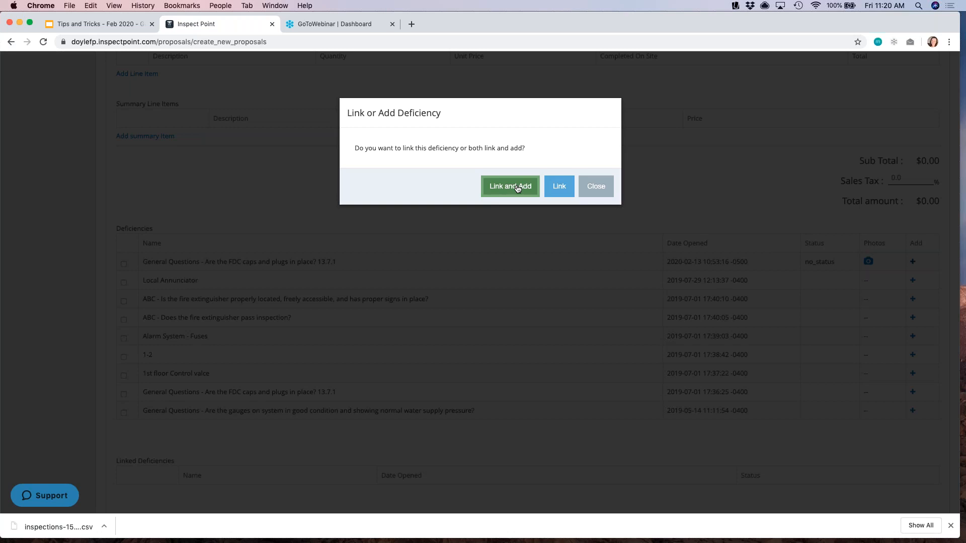
pyautogui.click(556, 189)
pyautogui.scroll(-3, 351, 383)
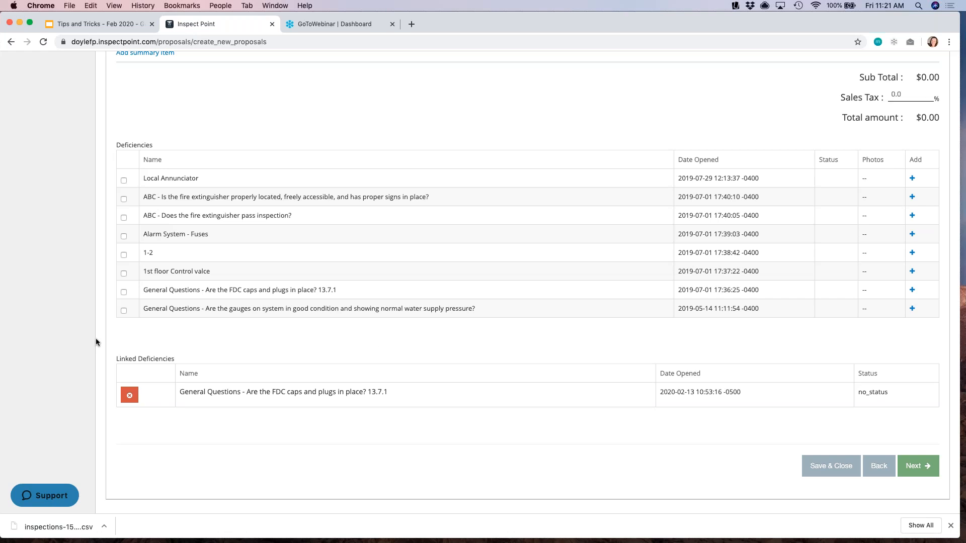
# Step: Open the reported deficiencies, dismiss the support chat, and filter the list by the resolution status Quote accepted
pyautogui.scroll(10, 89, 330)
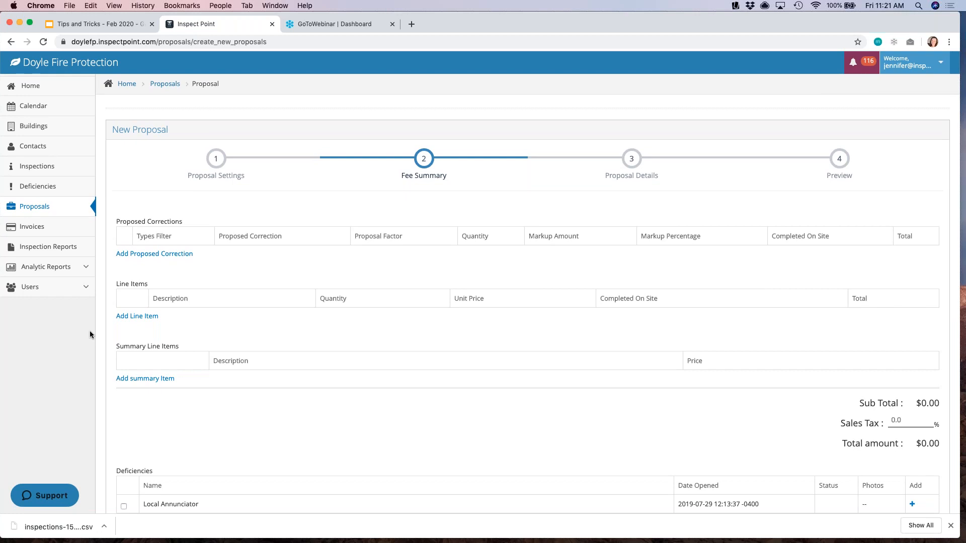
pyautogui.click(50, 191)
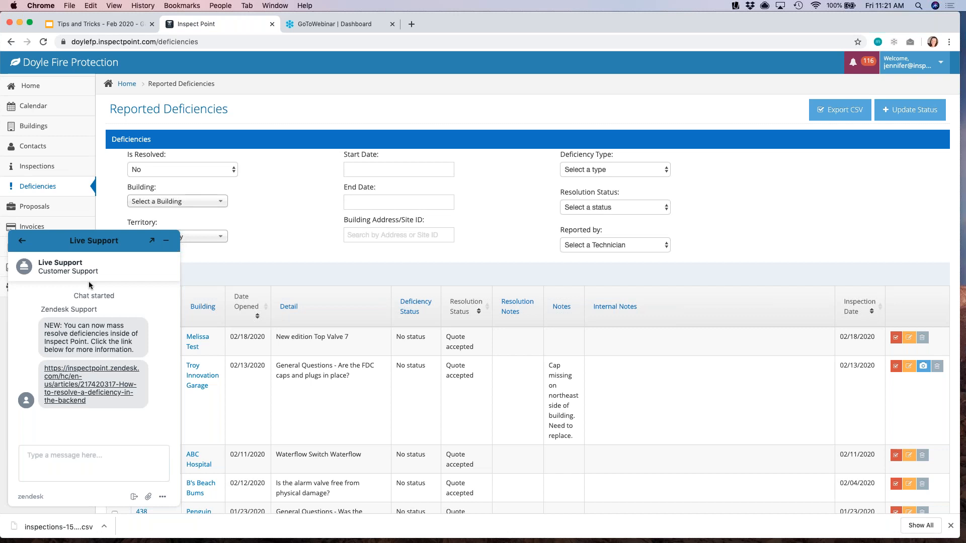
pyautogui.click(166, 244)
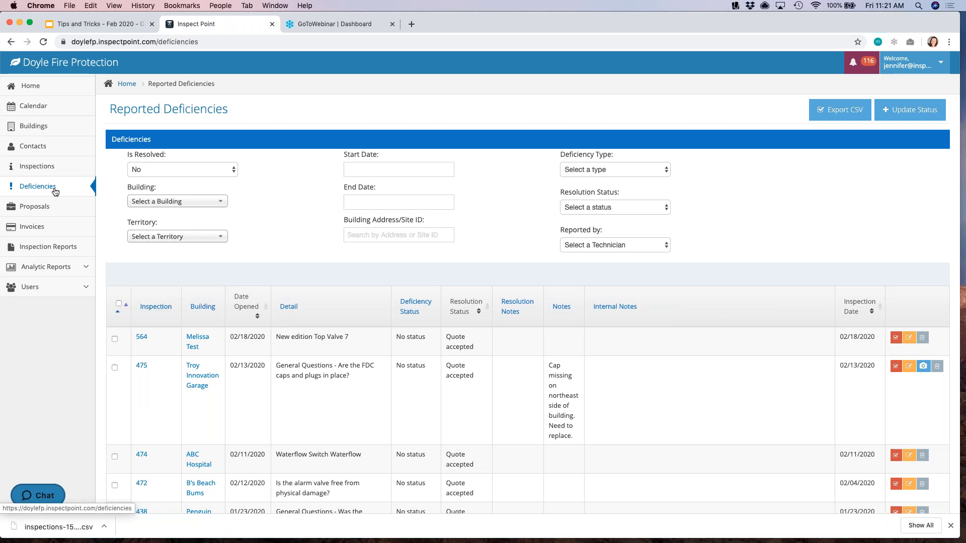
pyautogui.click(637, 211)
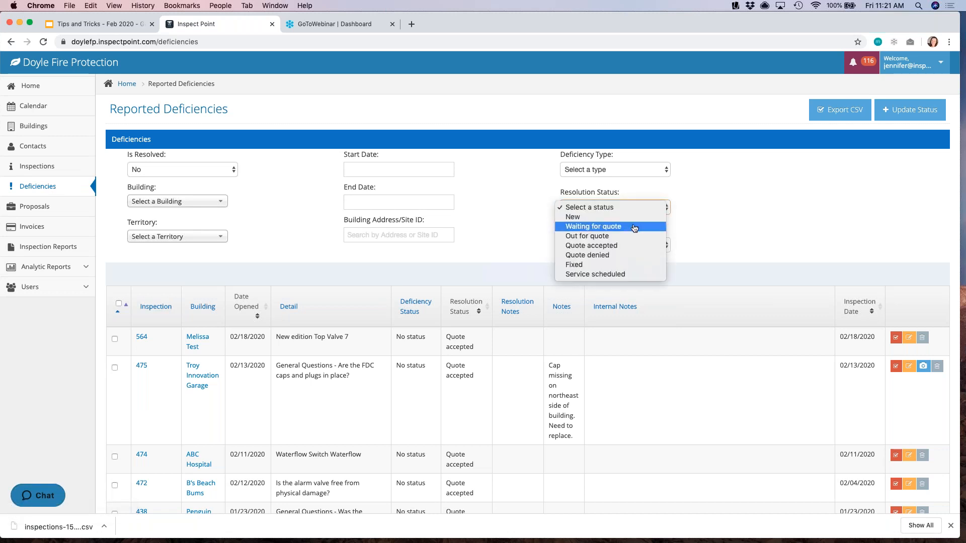
pyautogui.click(622, 247)
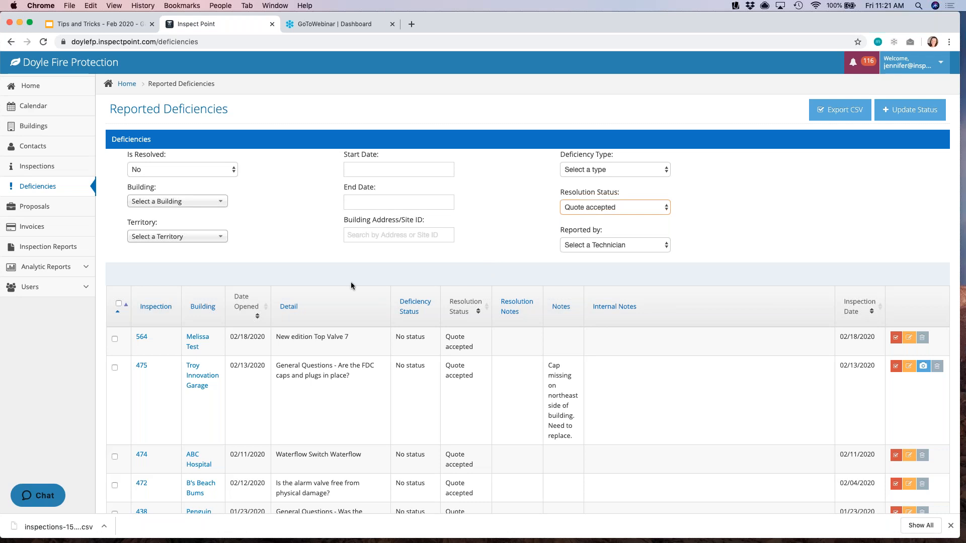
# Step: Mark all filtered Quote accepted deficiencies as resolved with resolution status Fixed and a note naming who resolved them on webinar
pyautogui.scroll(-3, 337, 284)
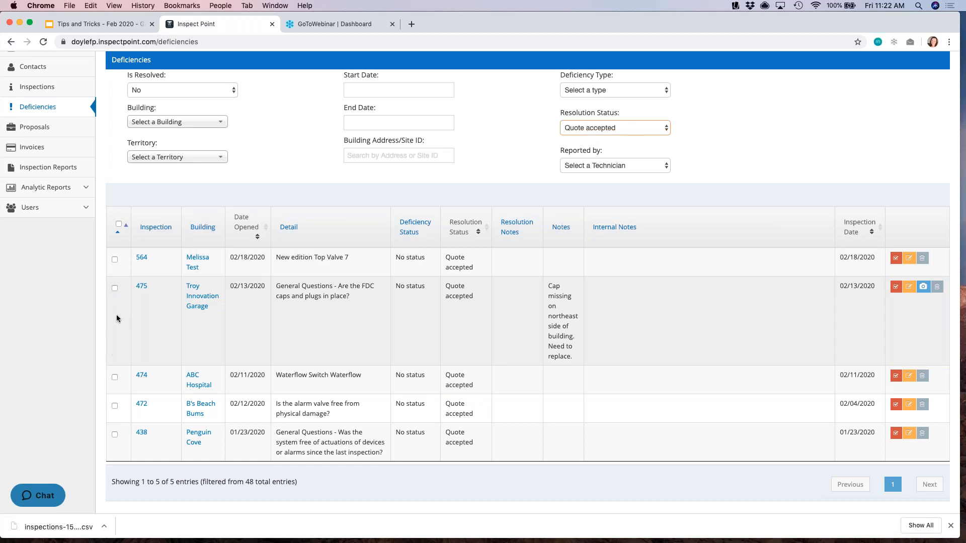
pyautogui.click(119, 224)
pyautogui.scroll(3, 300, 278)
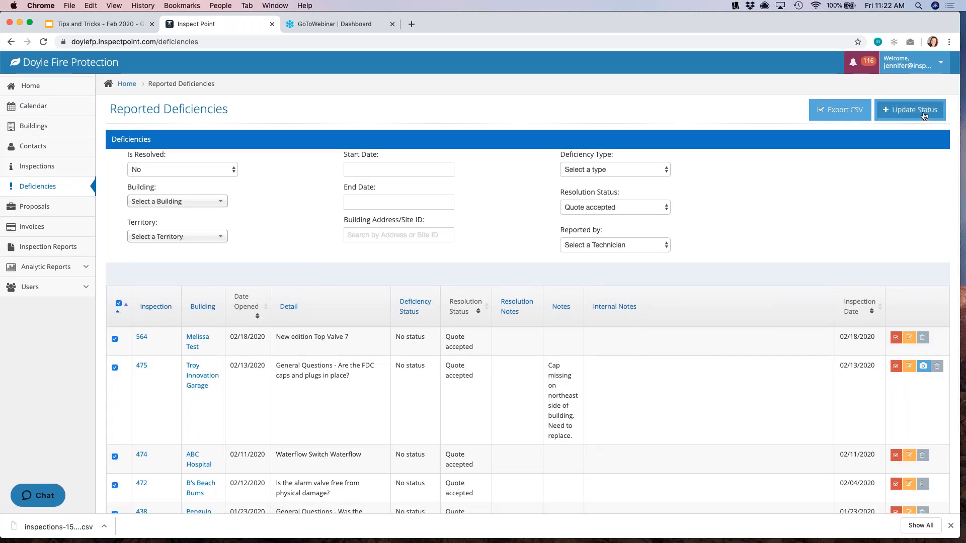
pyautogui.click(924, 116)
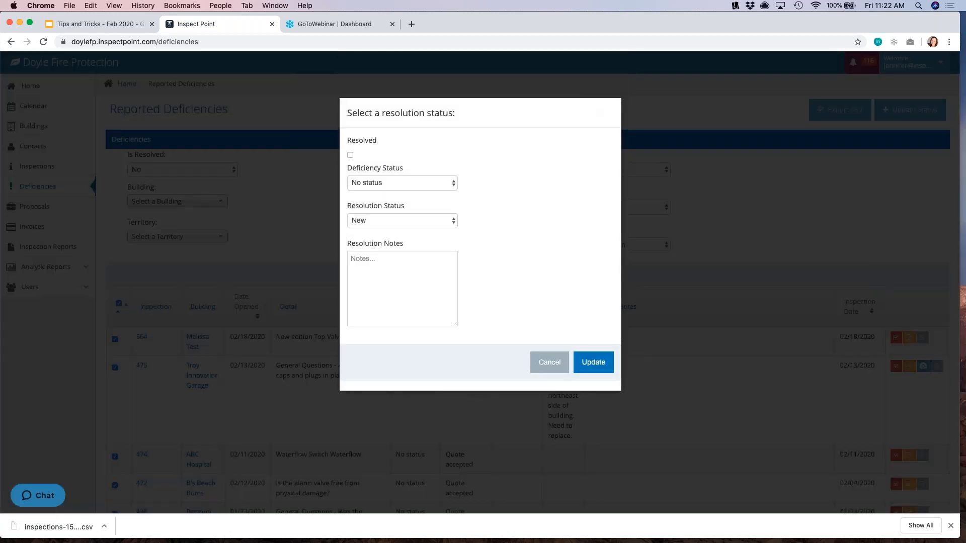
pyautogui.click(350, 156)
pyautogui.click(398, 221)
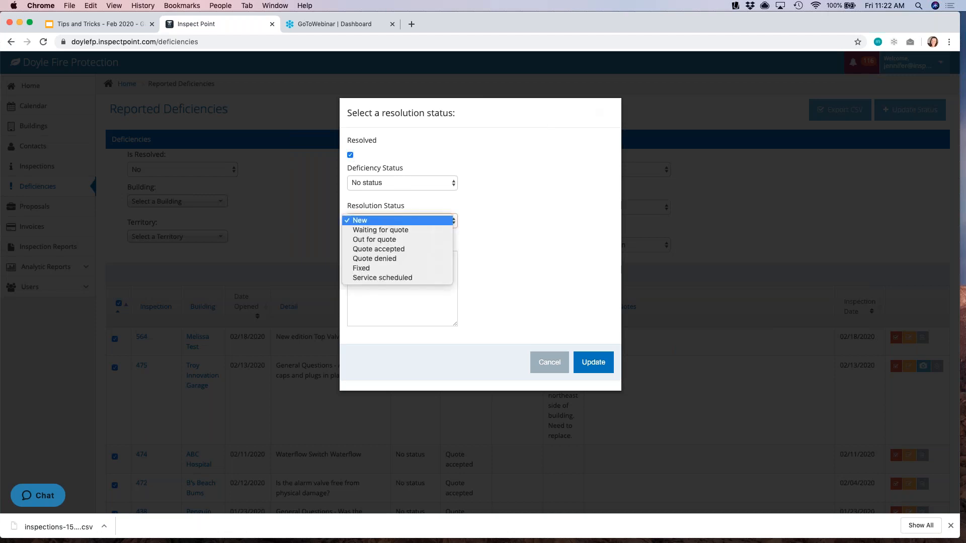
pyautogui.click(386, 270)
pyautogui.click(375, 283)
pyautogui.write('Resolved by Jennifer on ')
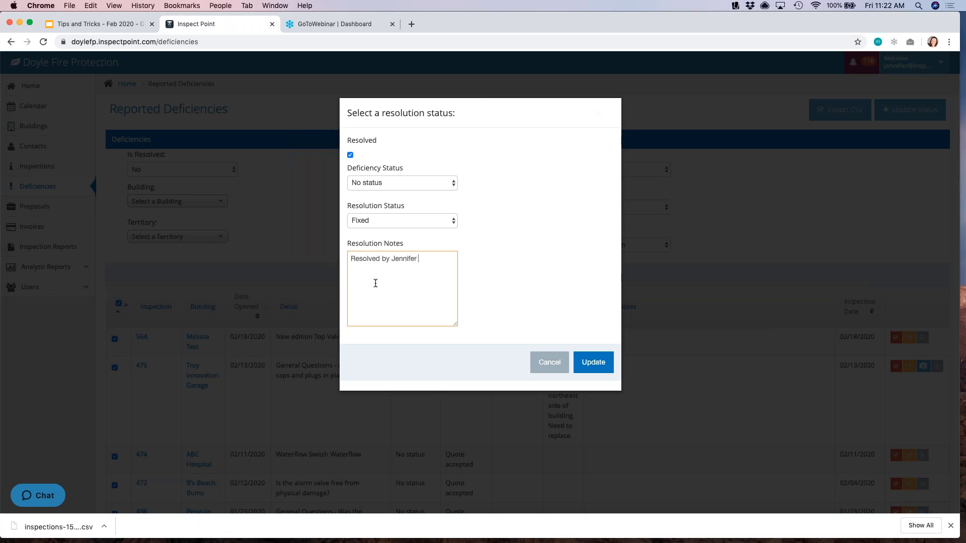
pyautogui.write('webinar')
pyautogui.click(587, 366)
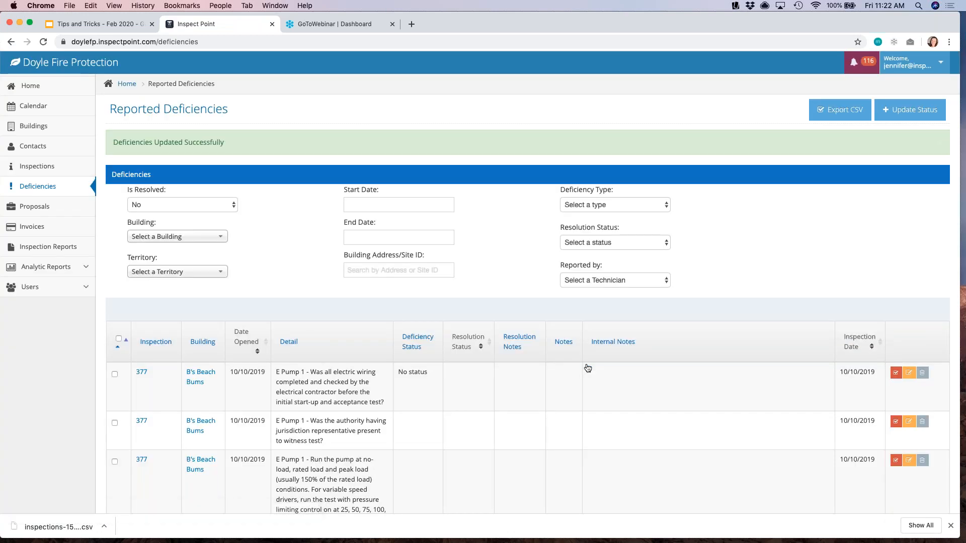
# Step: Filter the deficiencies to resolved ones, review their resolution statuses and notes, and return the filter to unresolved
pyautogui.click(208, 210)
pyautogui.click(210, 213)
pyautogui.scroll(-8, 212, 214)
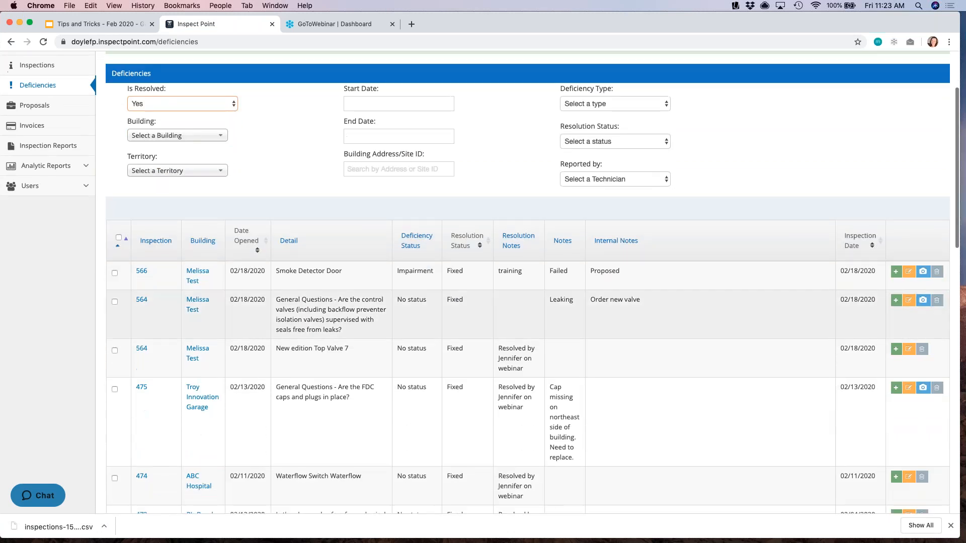
pyautogui.scroll(-5, 469, 369)
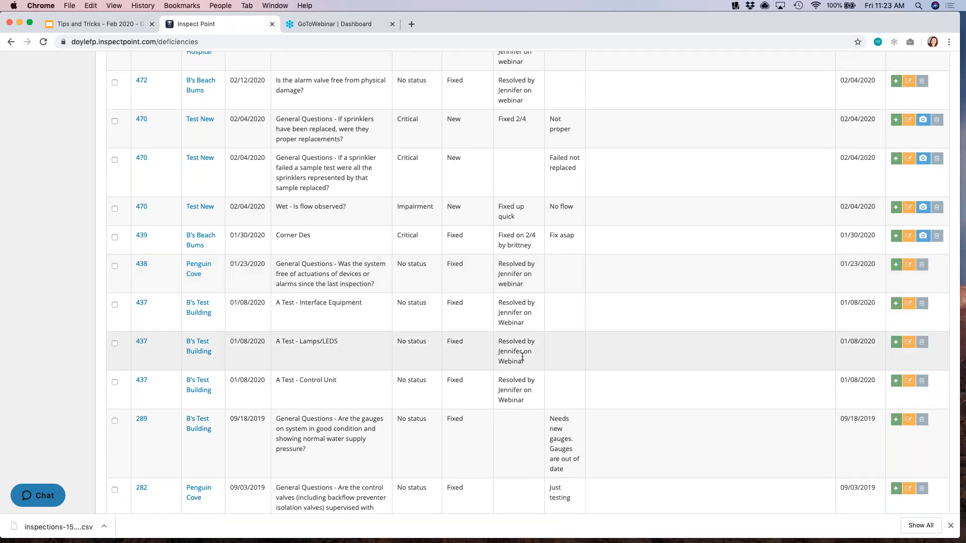
pyautogui.scroll(12, 523, 357)
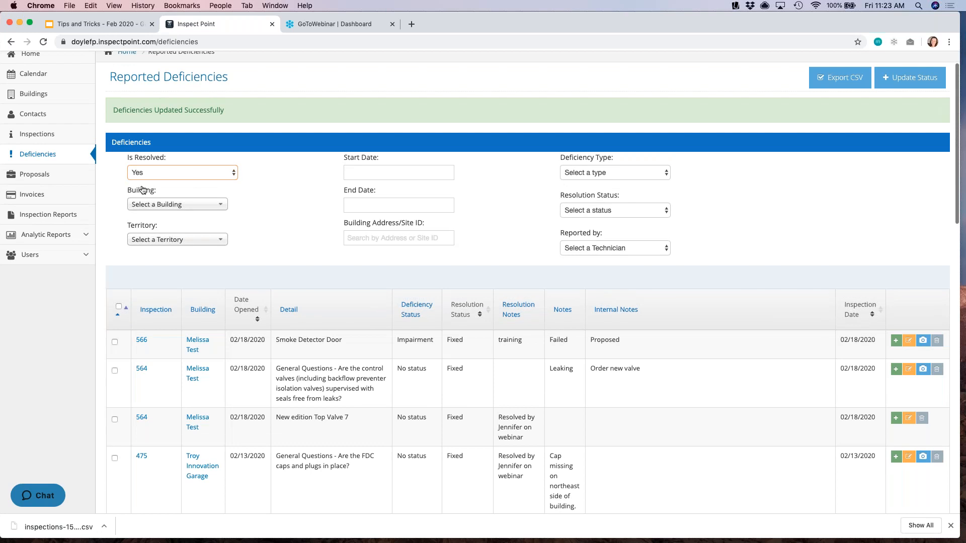
pyautogui.click(143, 174)
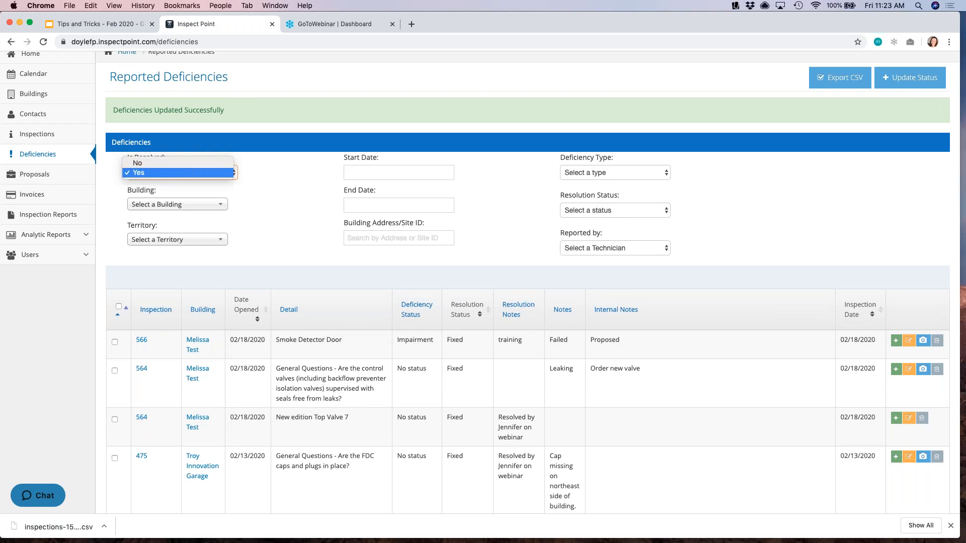
pyautogui.click(145, 164)
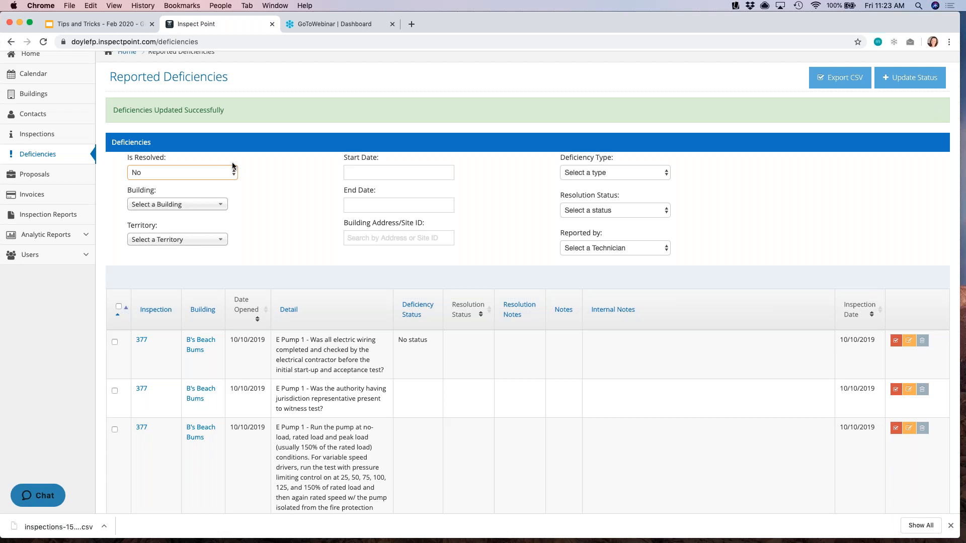
# Step: Set the resolution status of the three E Pump 1 deficiencies from inspection 377 to Out for quote
pyautogui.scroll(-3, 229, 166)
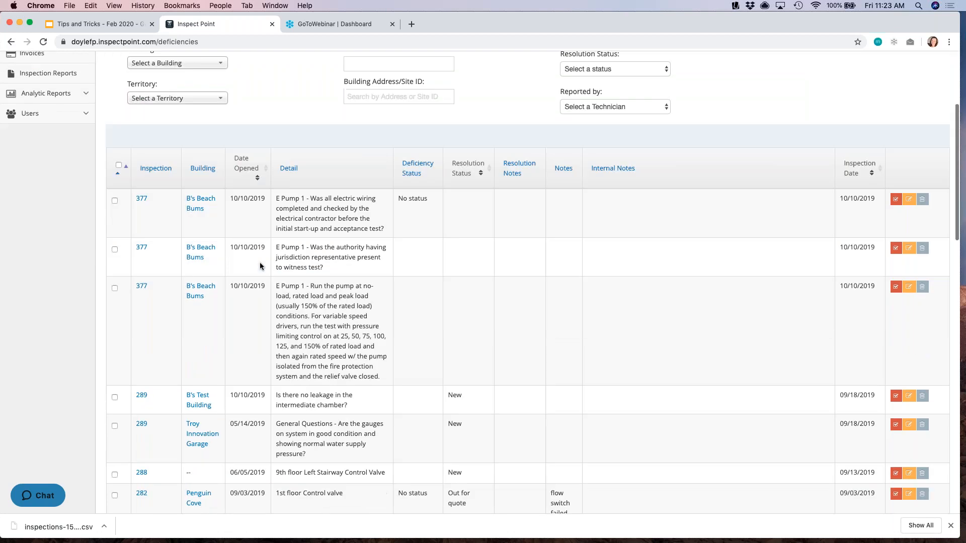
pyautogui.click(115, 197)
pyautogui.click(115, 247)
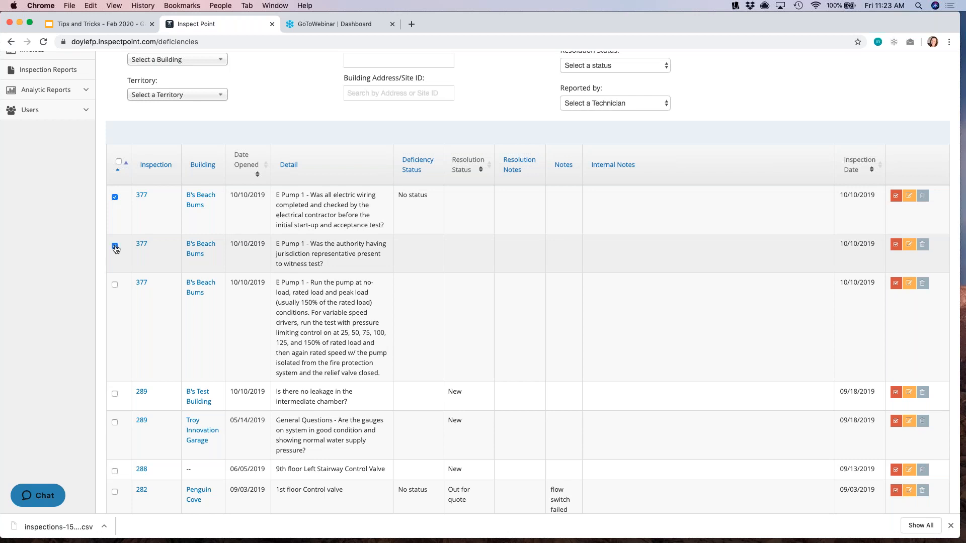
pyautogui.click(115, 285)
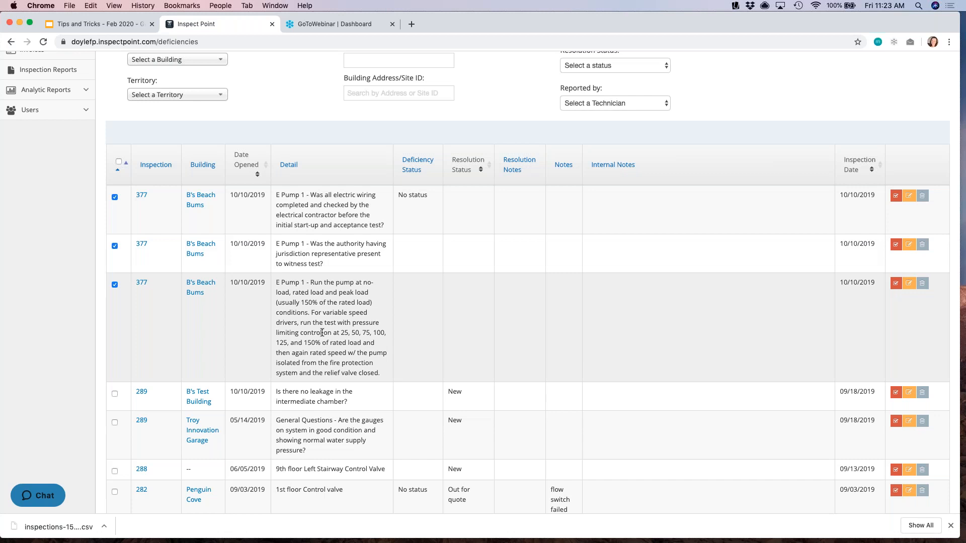
pyautogui.scroll(3, 315, 333)
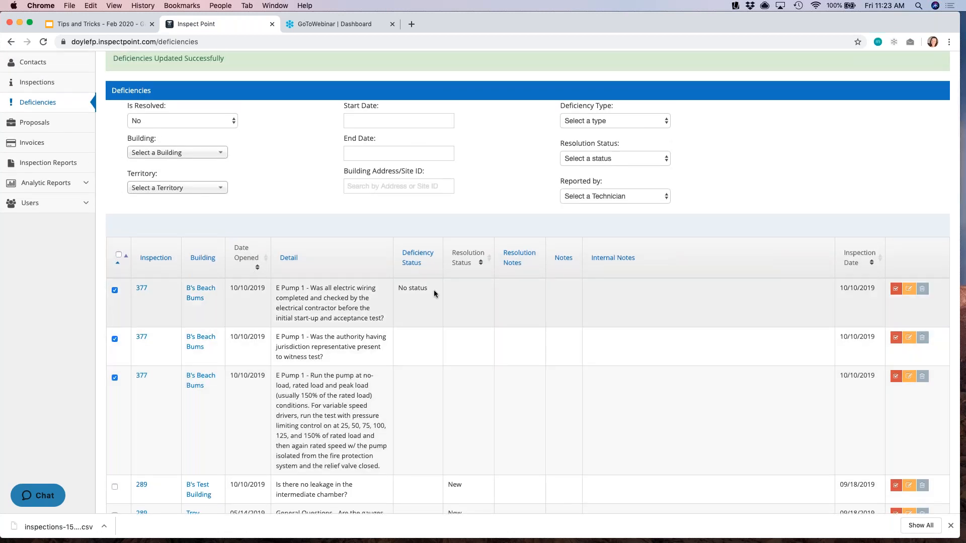
pyautogui.scroll(3, 376, 232)
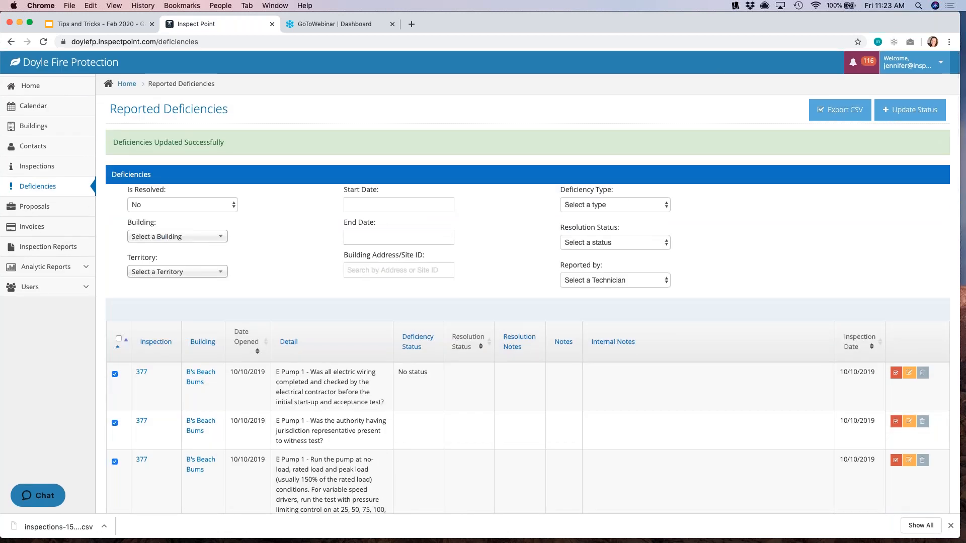
pyautogui.scroll(-1, 220, 283)
pyautogui.scroll(1, 571, 194)
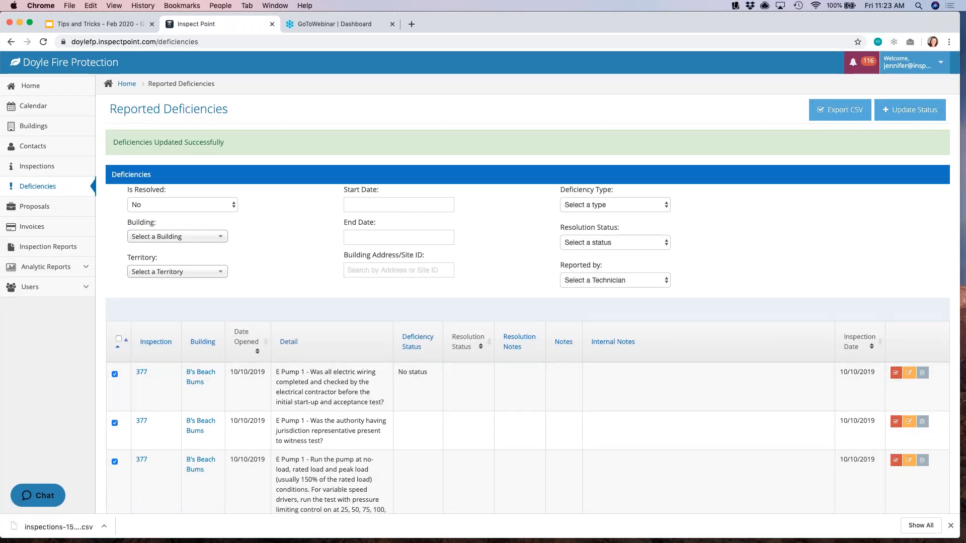
pyautogui.click(895, 111)
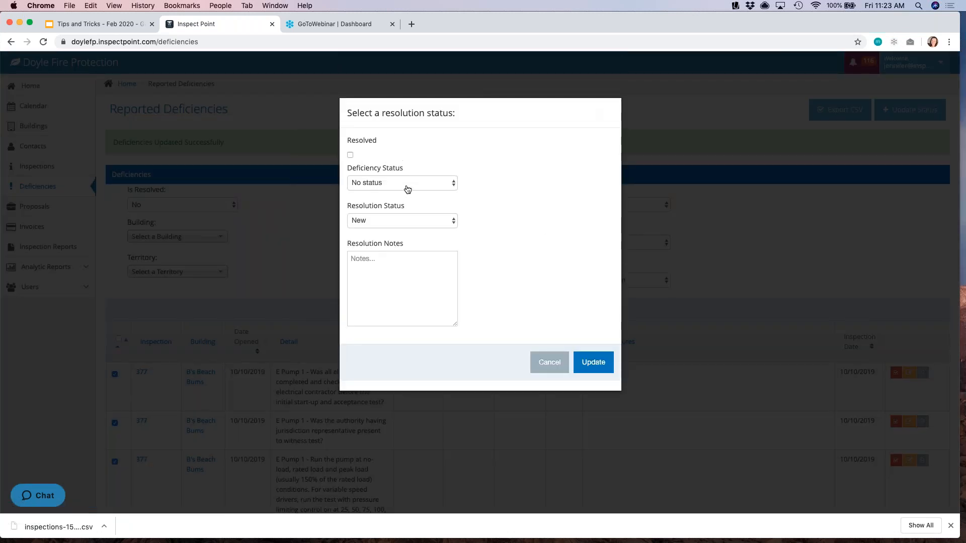
pyautogui.click(397, 221)
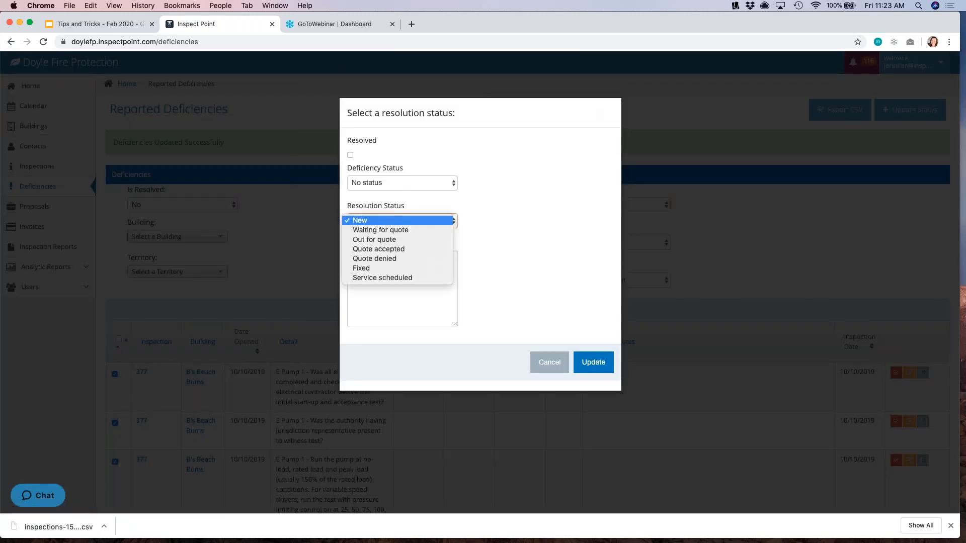
pyautogui.click(396, 240)
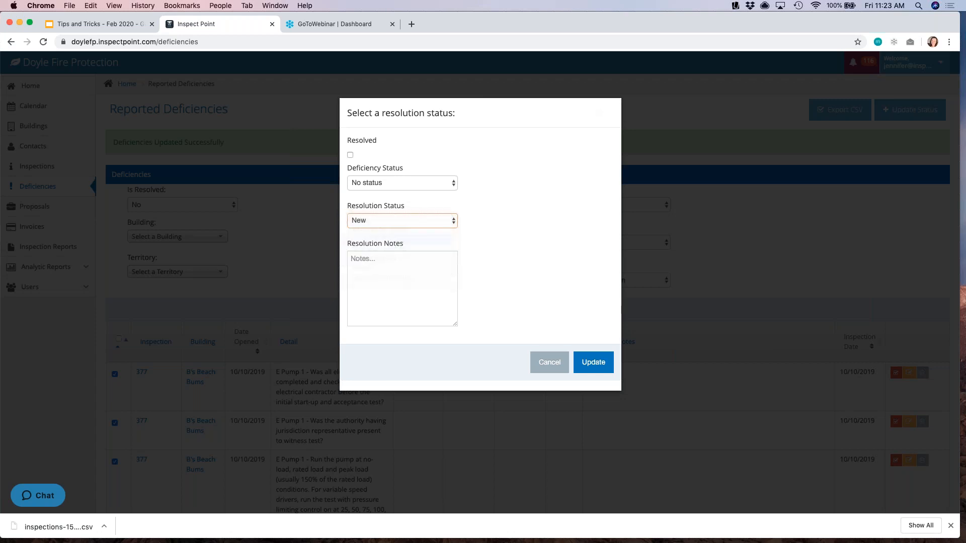
pyautogui.click(592, 369)
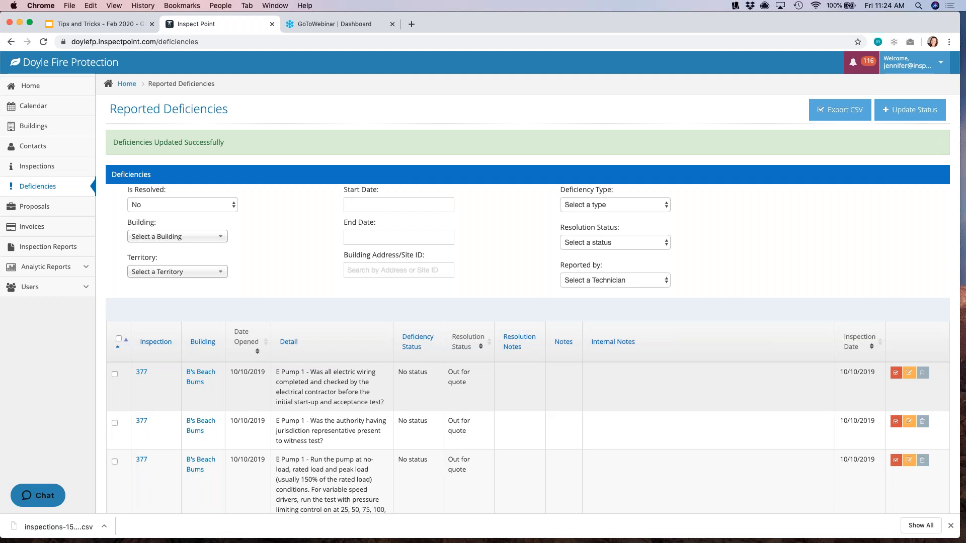
# Step: Switch to the Tips and Tricks presentation in Google Slides, present through to the Questions? slide, and end the slideshow
pyautogui.click(123, 24)
pyautogui.click(837, 68)
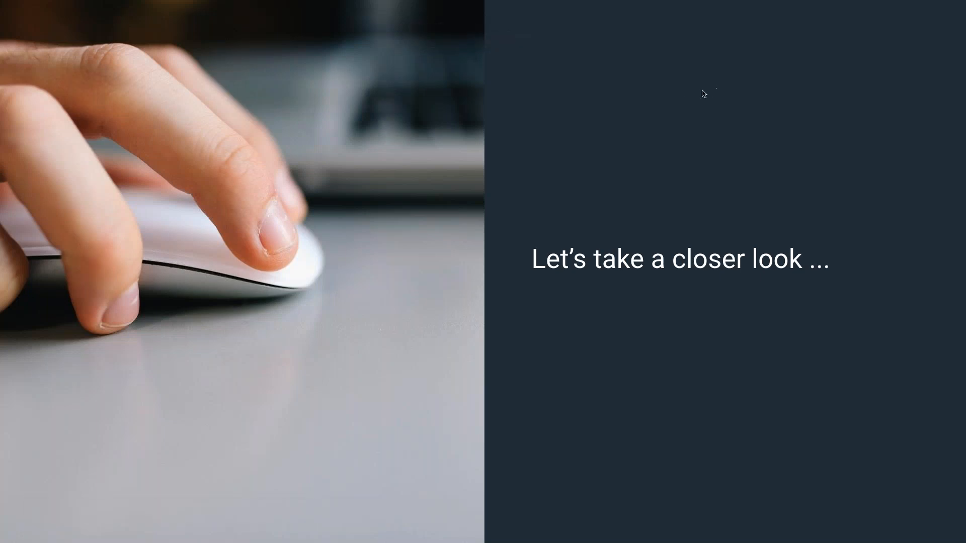
pyautogui.press('Right')
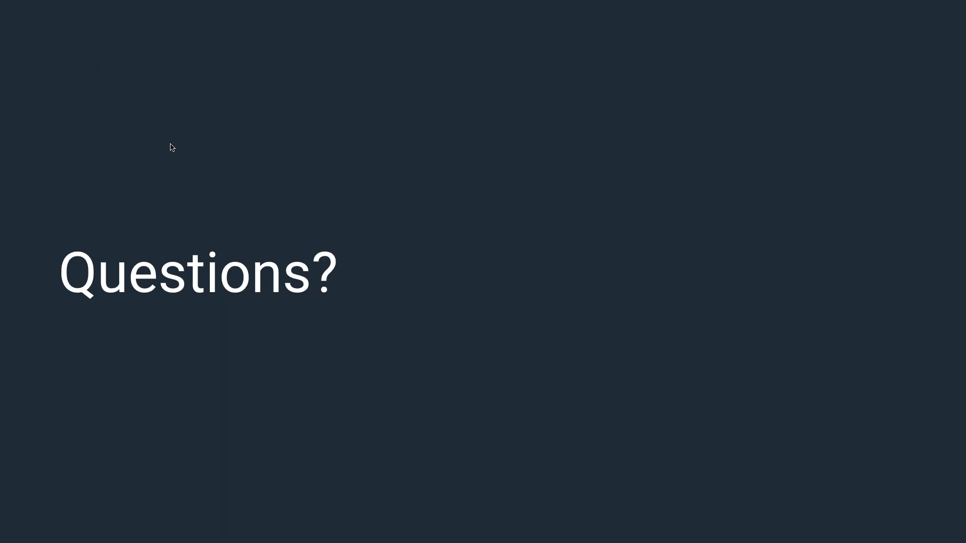
pyautogui.press('Escape')
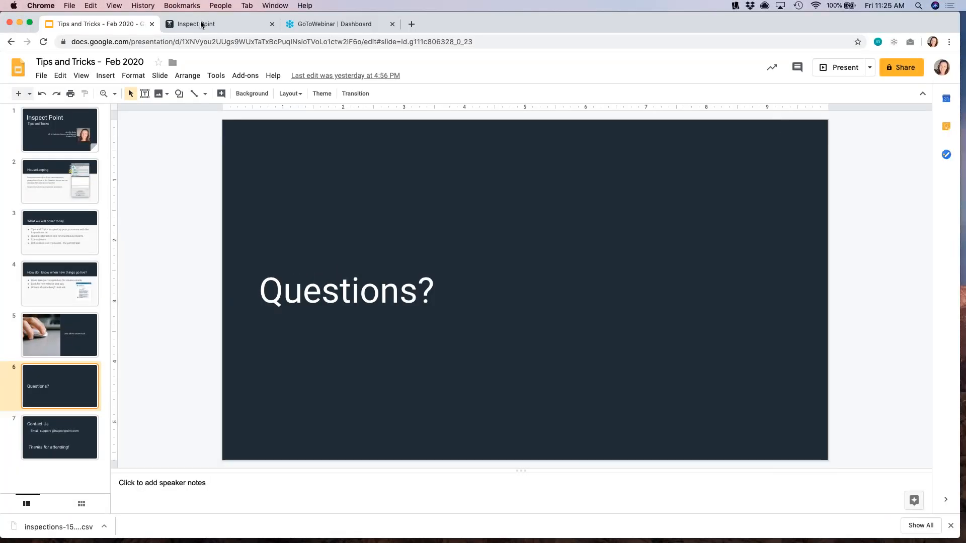
# Step: In Inspect Point's System/Asset Questions, remove the weekly Electric Pump Flow Meter question in the OWNER SECTION from the report
pyautogui.click(202, 25)
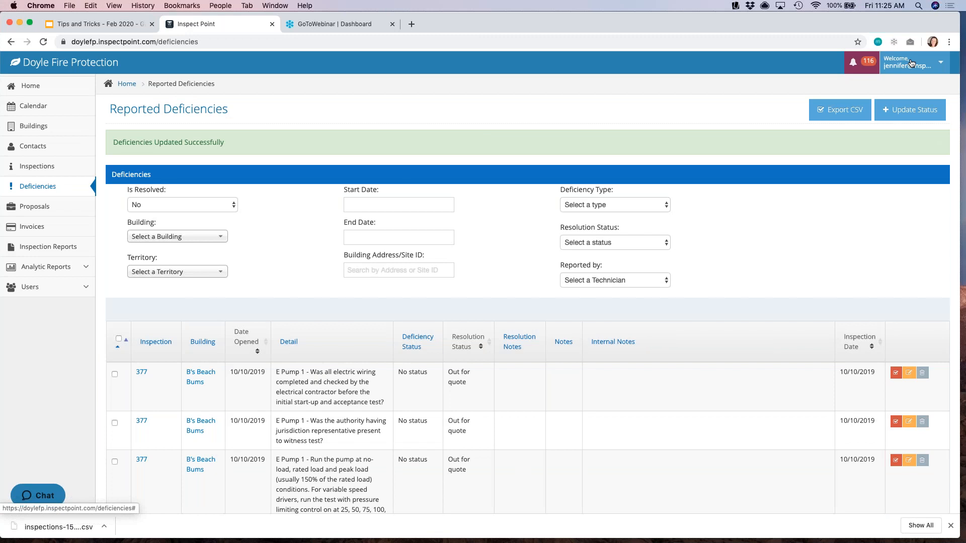
pyautogui.click(940, 62)
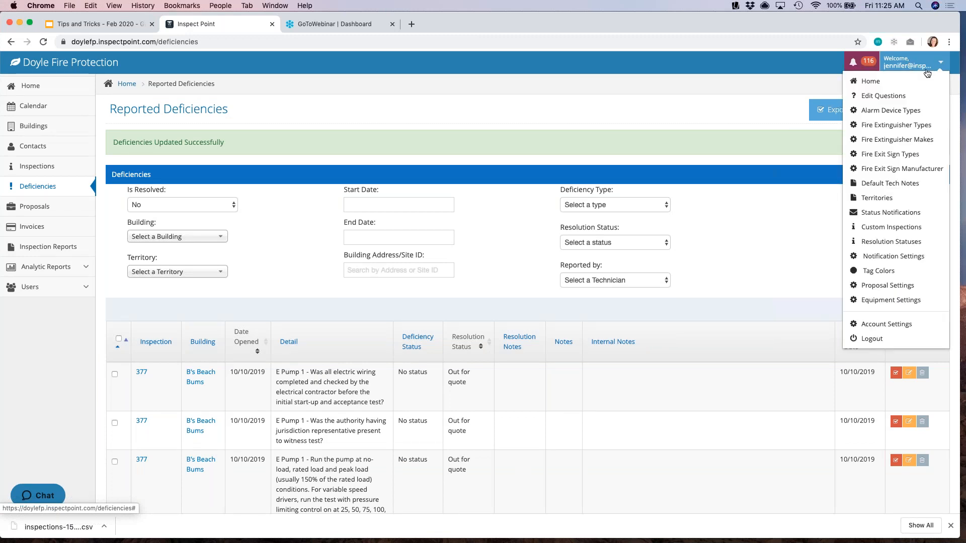
pyautogui.click(907, 96)
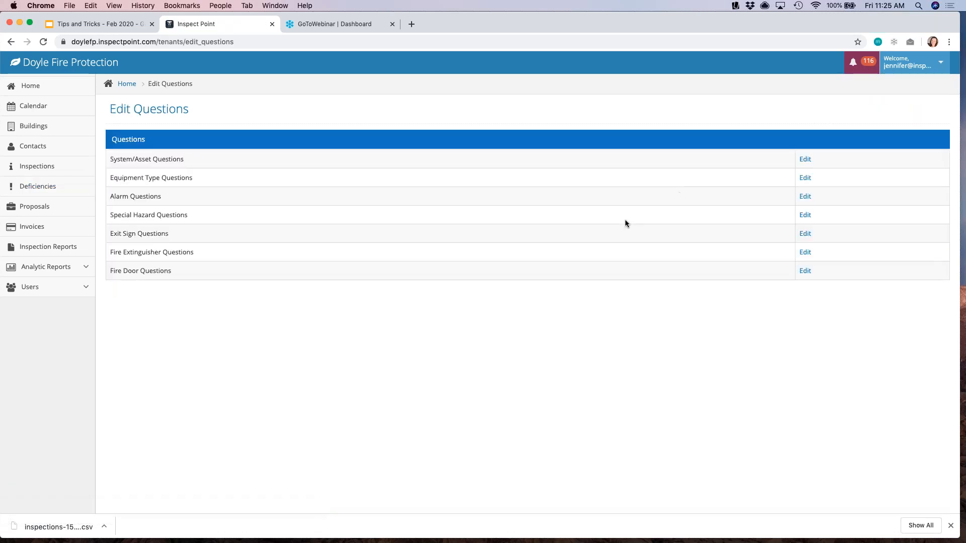
pyautogui.click(806, 159)
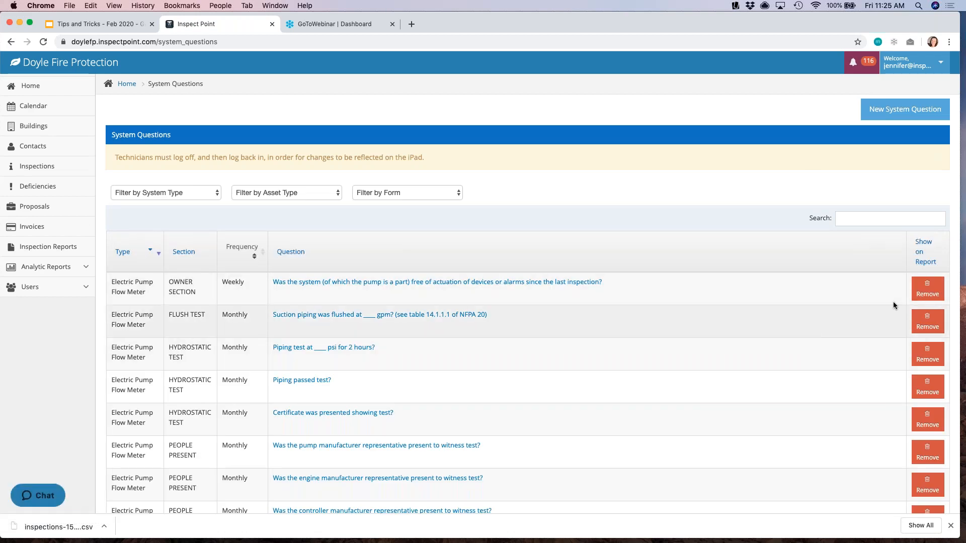
pyautogui.click(928, 290)
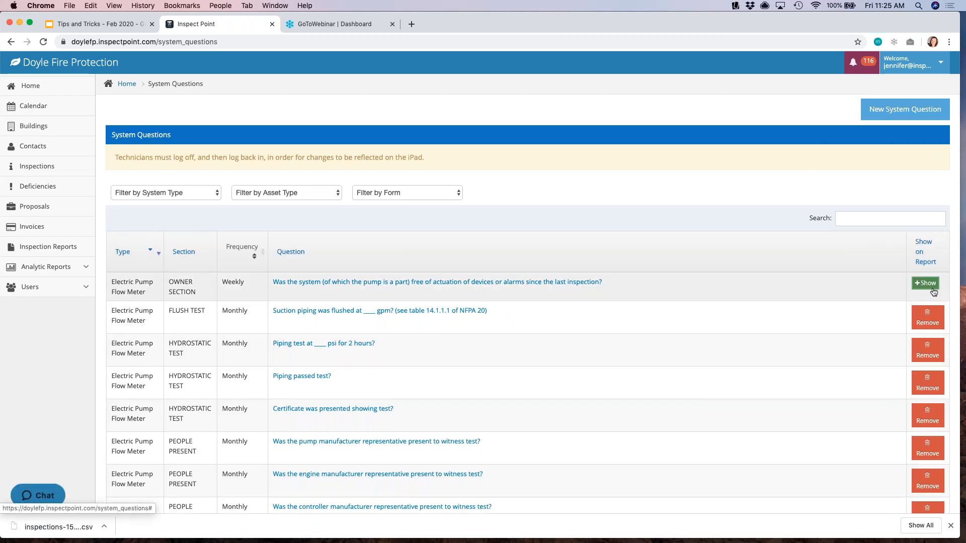
# Step: Open a new system question form and examine its fields, including the section name and frequency choices
pyautogui.click(928, 110)
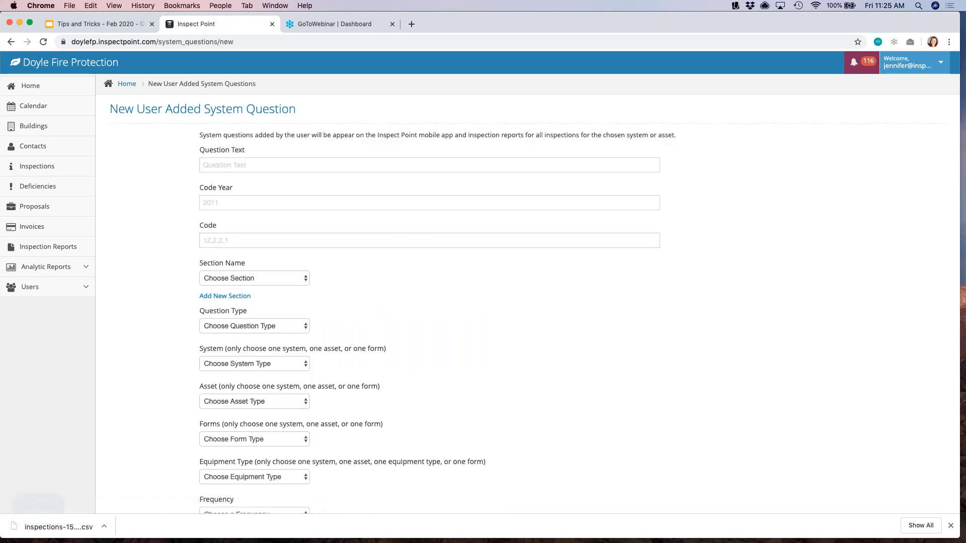
pyautogui.click(350, 169)
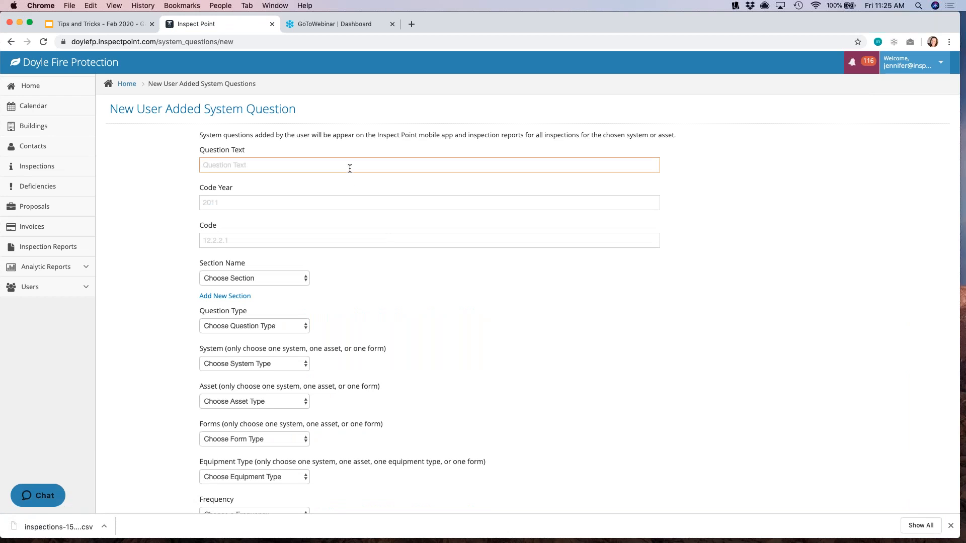
pyautogui.click(267, 280)
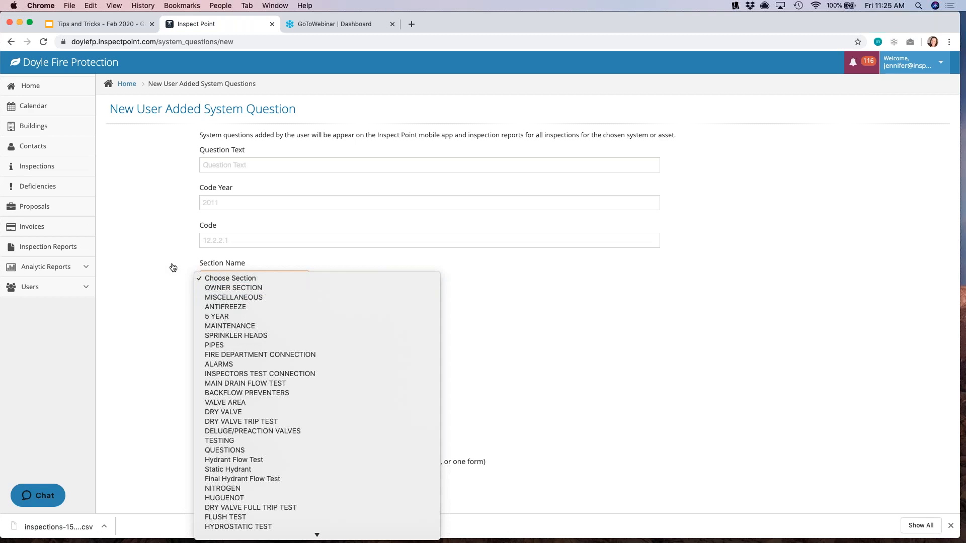
pyautogui.press('Escape')
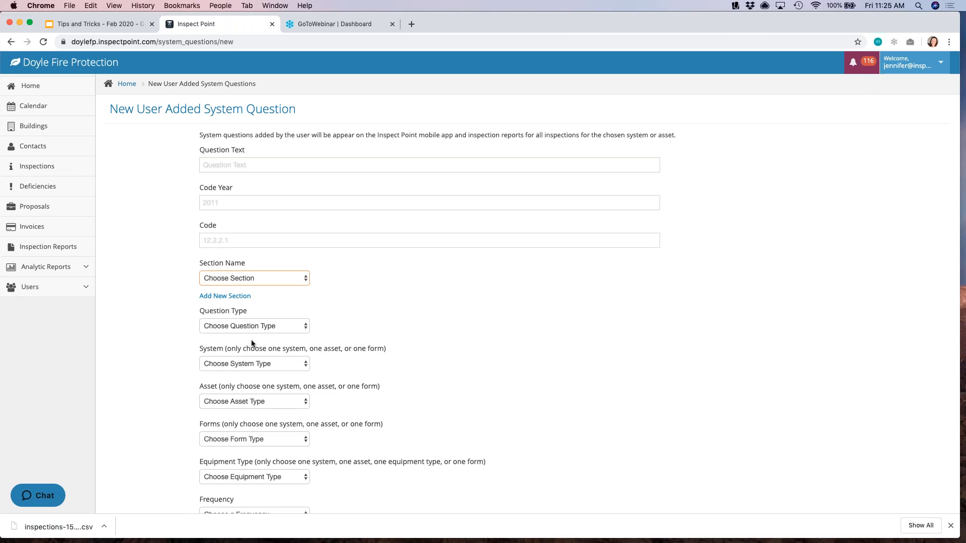
pyautogui.scroll(-3, 253, 341)
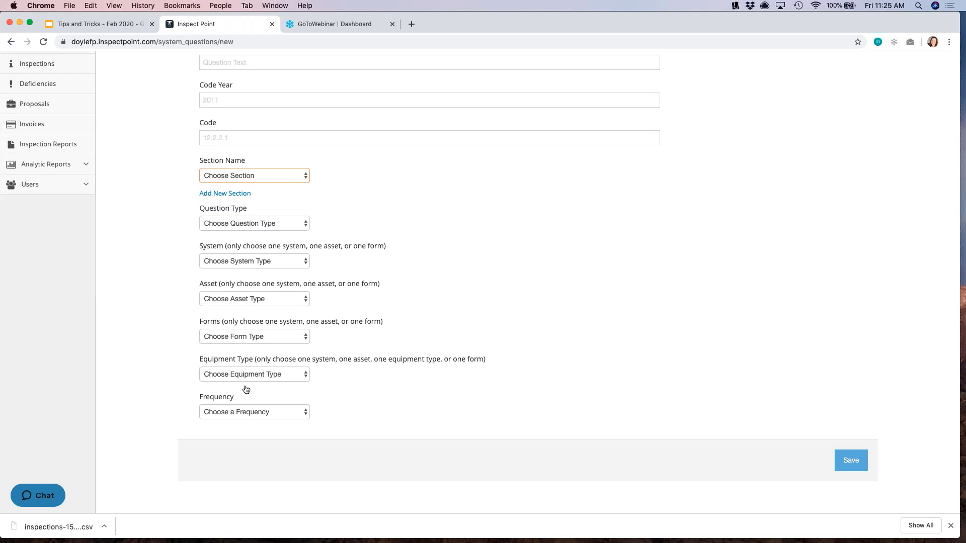
pyautogui.click(235, 415)
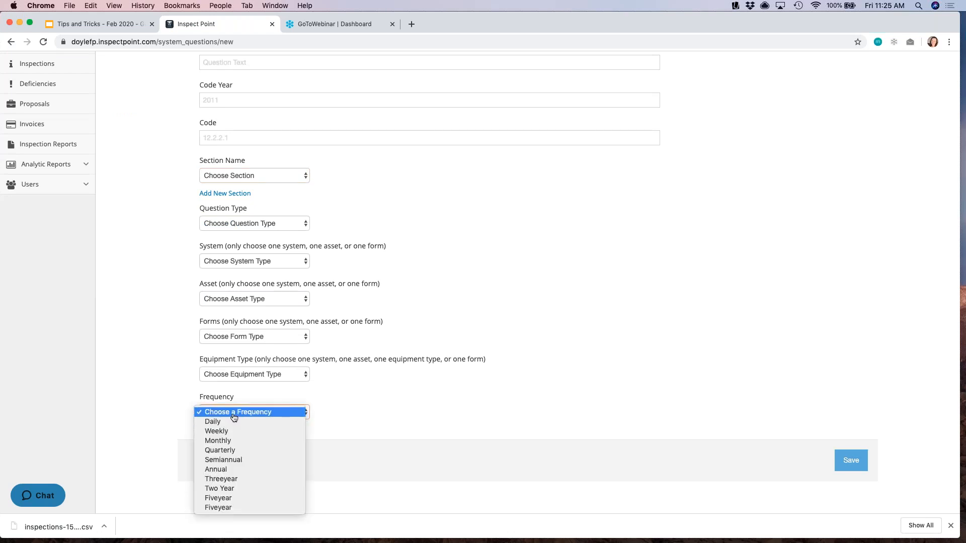
pyautogui.click(353, 435)
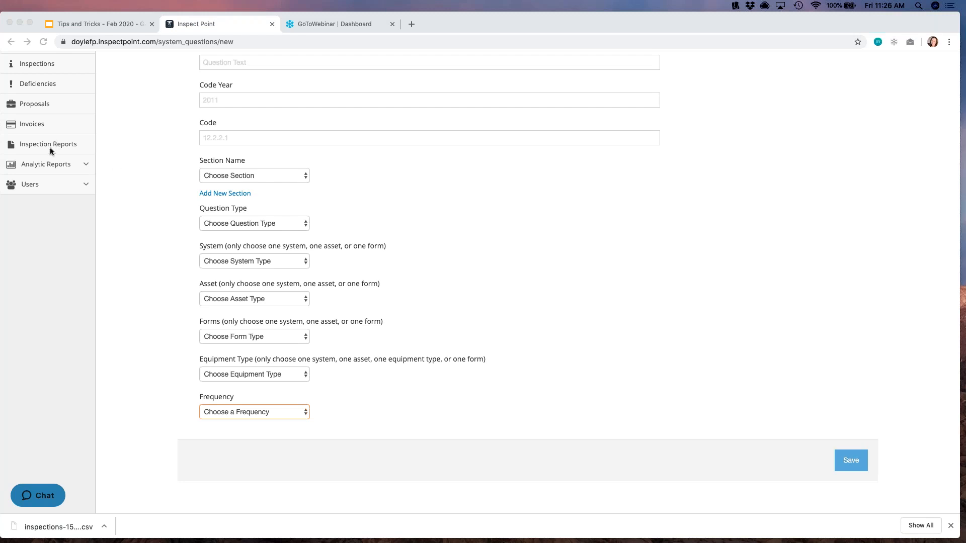
# Step: Open the reported deficiencies and examine the resolution status and deficiency type filter options
pyautogui.scroll(2, 50, 148)
pyautogui.click(40, 124)
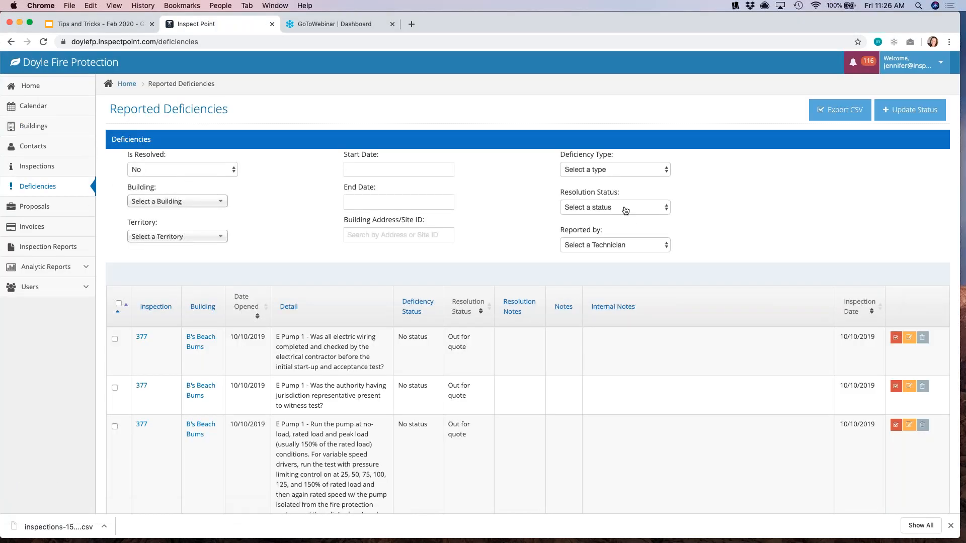
pyautogui.click(625, 210)
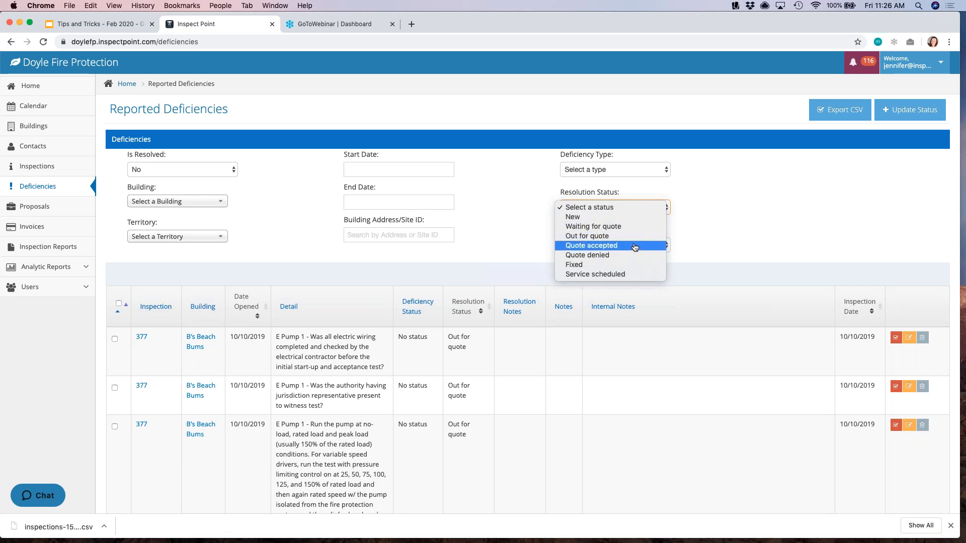
pyautogui.click(699, 232)
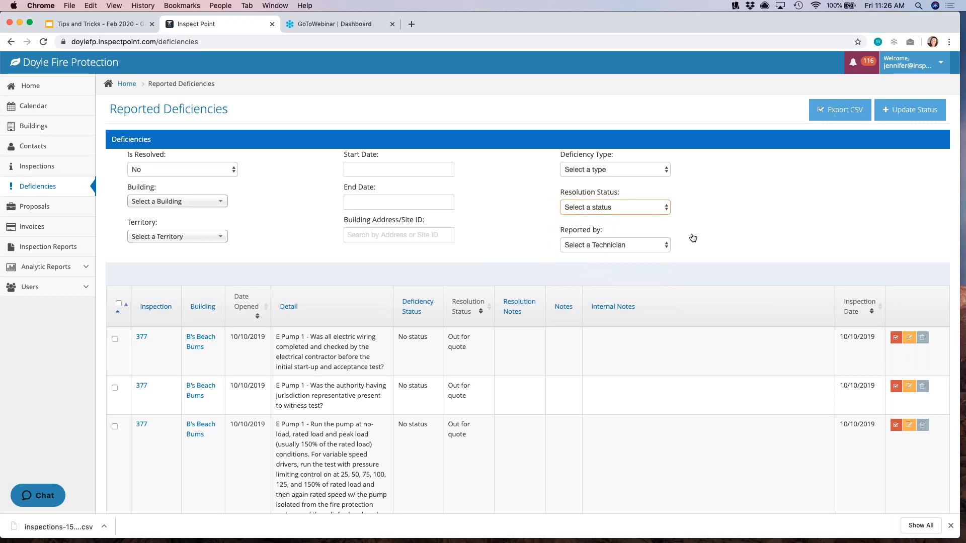
pyautogui.click(627, 173)
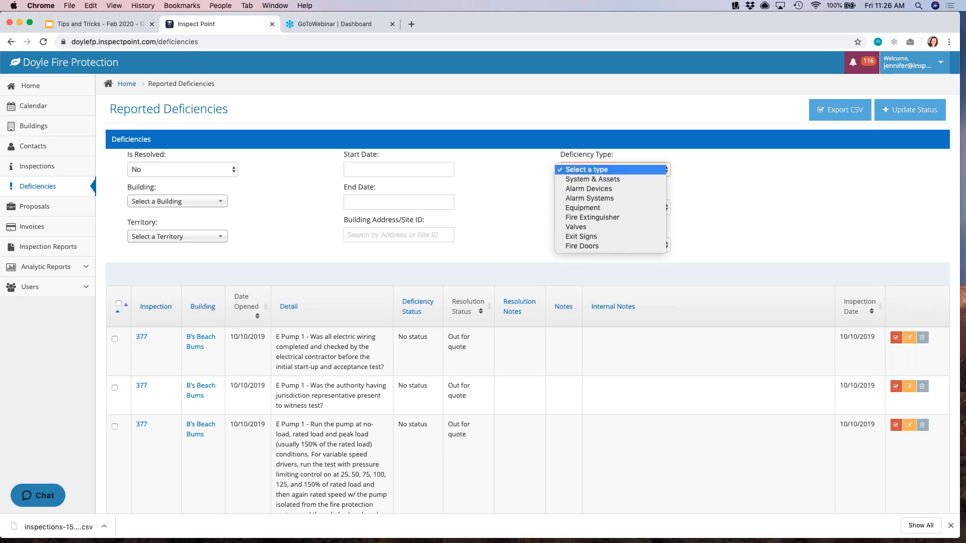
pyautogui.click(709, 170)
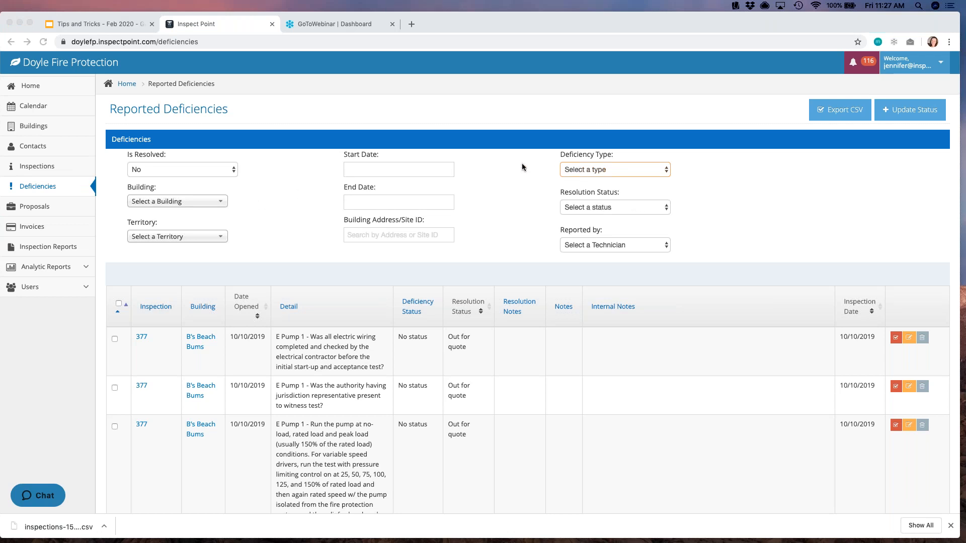
# Step: Recheck the deficiency filters for resolution status, deficiency type and reporting technician
pyautogui.click(624, 205)
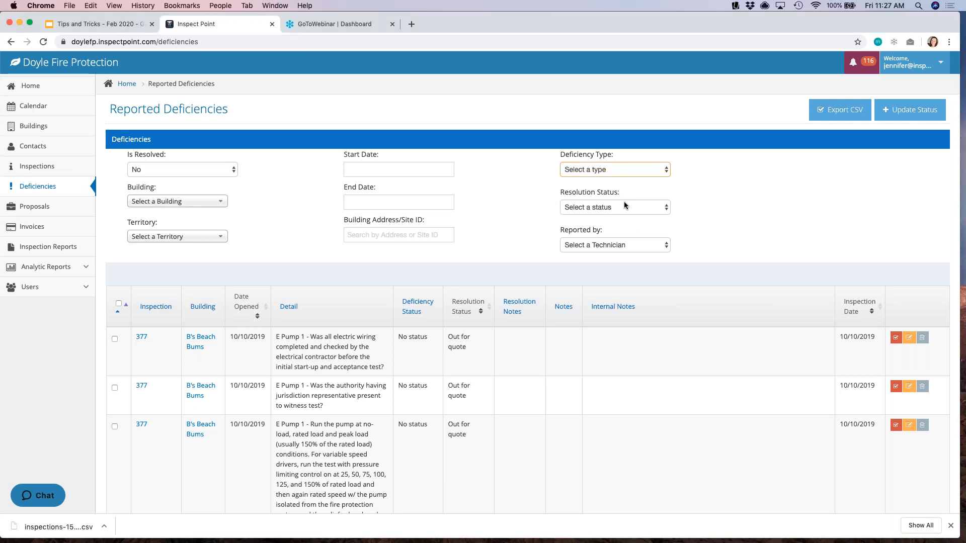
pyautogui.click(624, 206)
pyautogui.click(561, 184)
pyautogui.click(591, 172)
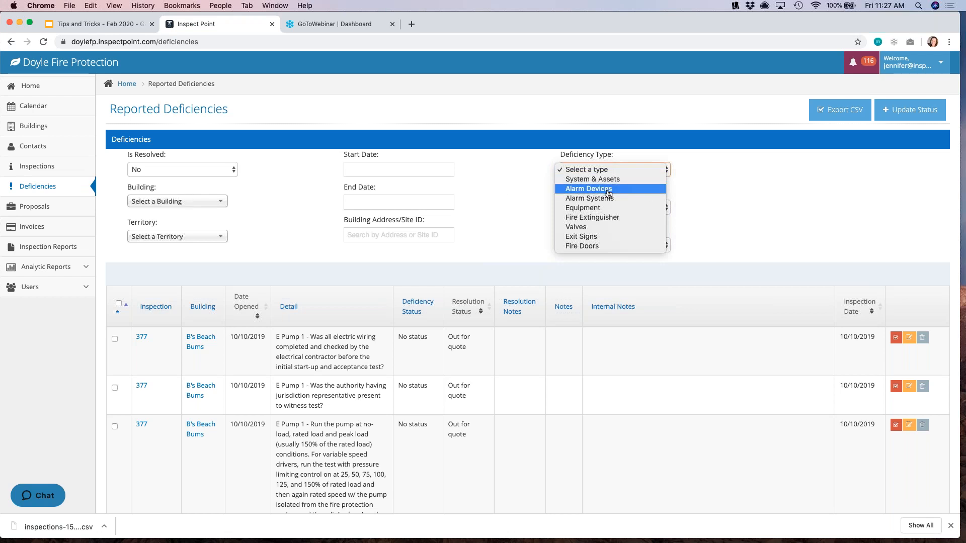
pyautogui.click(535, 215)
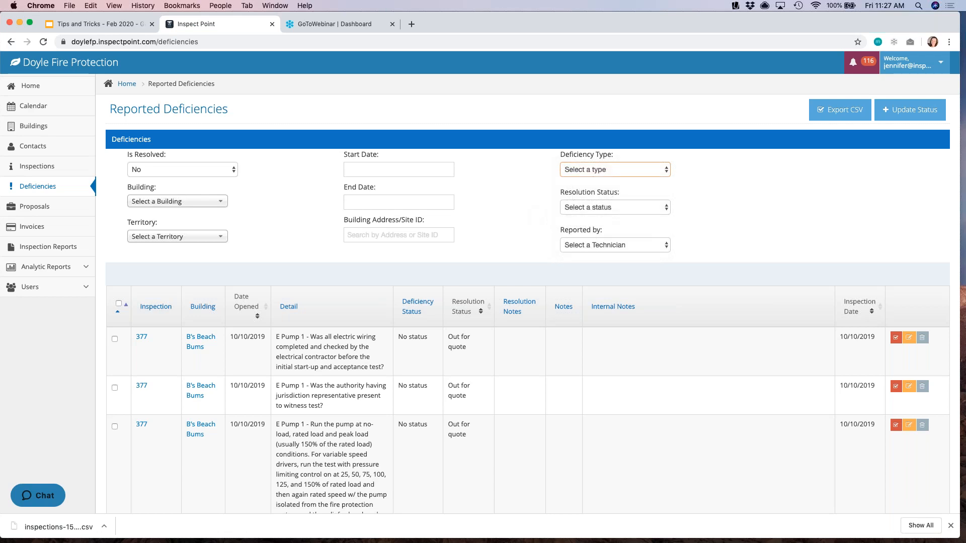
pyautogui.click(578, 245)
pyautogui.click(503, 229)
# Step: Filter the unresolved deficiencies by the Quote accepted resolution status
pyautogui.click(586, 207)
pyautogui.click(522, 211)
pyautogui.moveTo(615, 225); pyautogui.dragTo(665, 187)
pyautogui.click(682, 193)
pyautogui.click(612, 210)
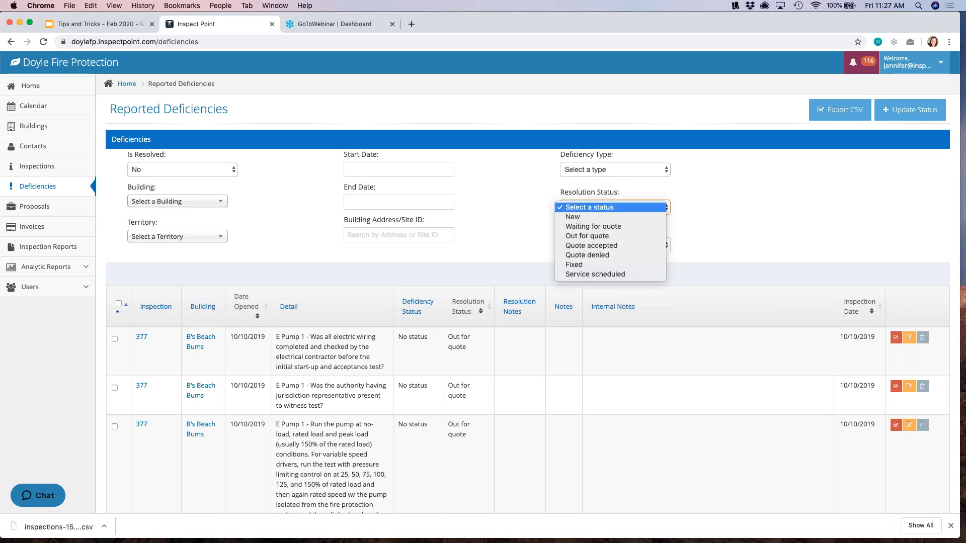
pyautogui.click(612, 247)
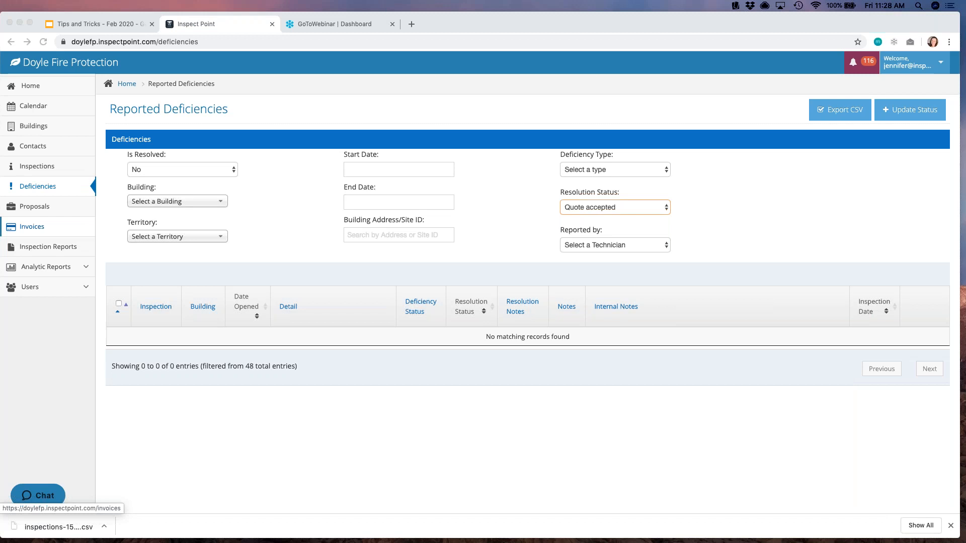
# Step: In the inspection reports, delete the B's Beach Bums report for the 02/13/2020 01:14 PM inspection
pyautogui.click(33, 248)
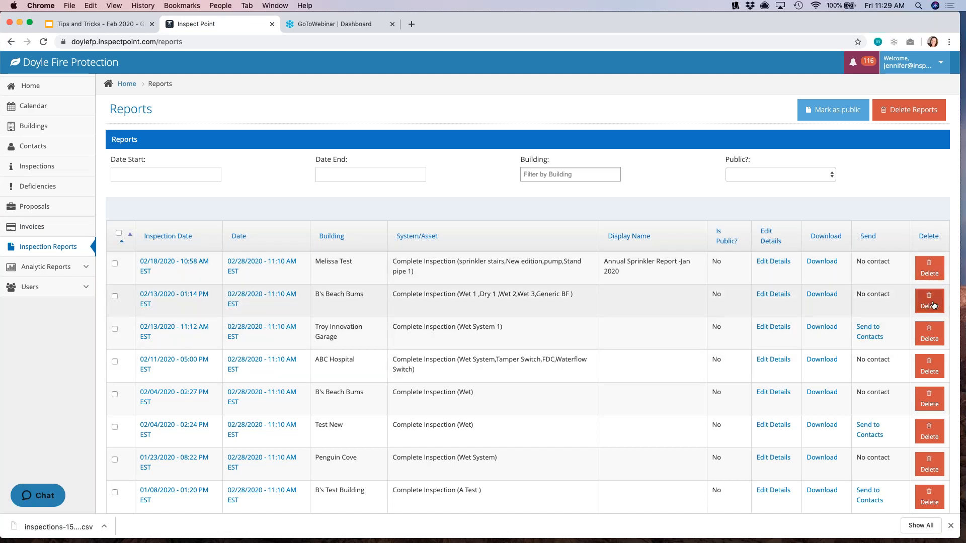
pyautogui.click(932, 306)
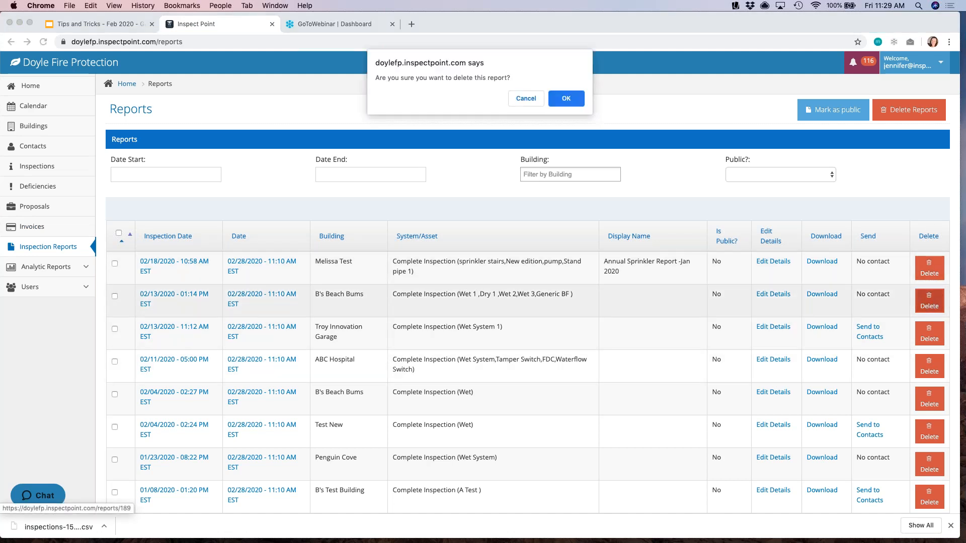
pyautogui.click(566, 101)
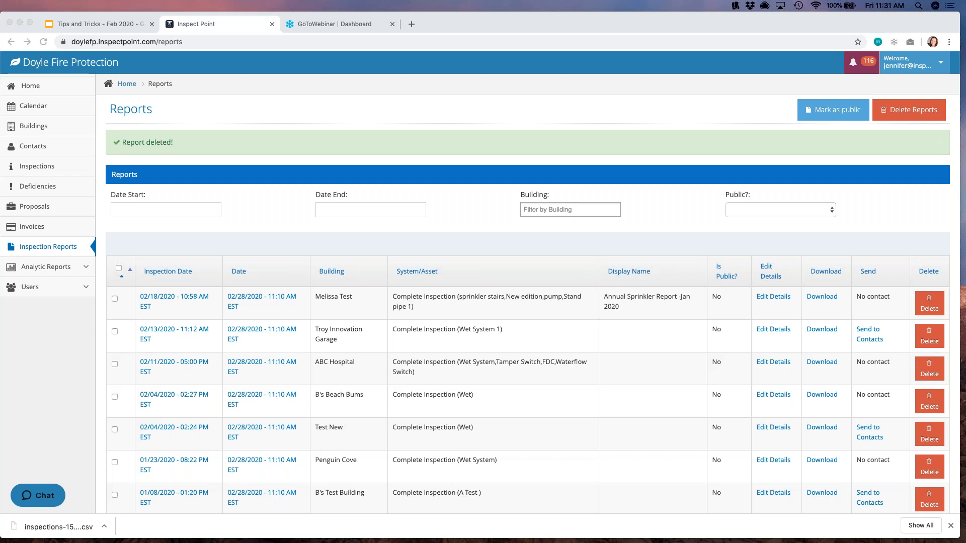
# Step: Open a blank System/Asset question form, examine its question text and code fields, and return to the inspection reports
pyautogui.click(914, 67)
pyautogui.click(915, 68)
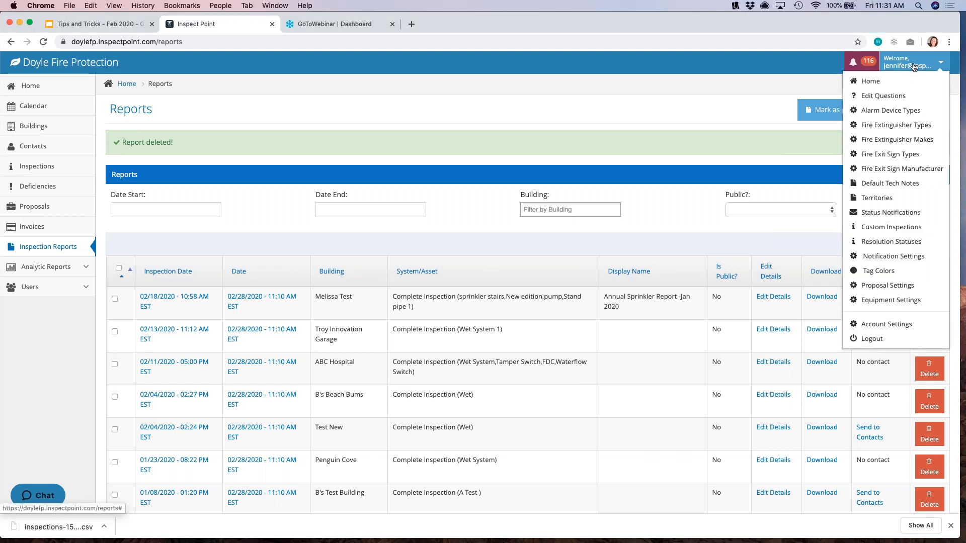
pyautogui.click(912, 95)
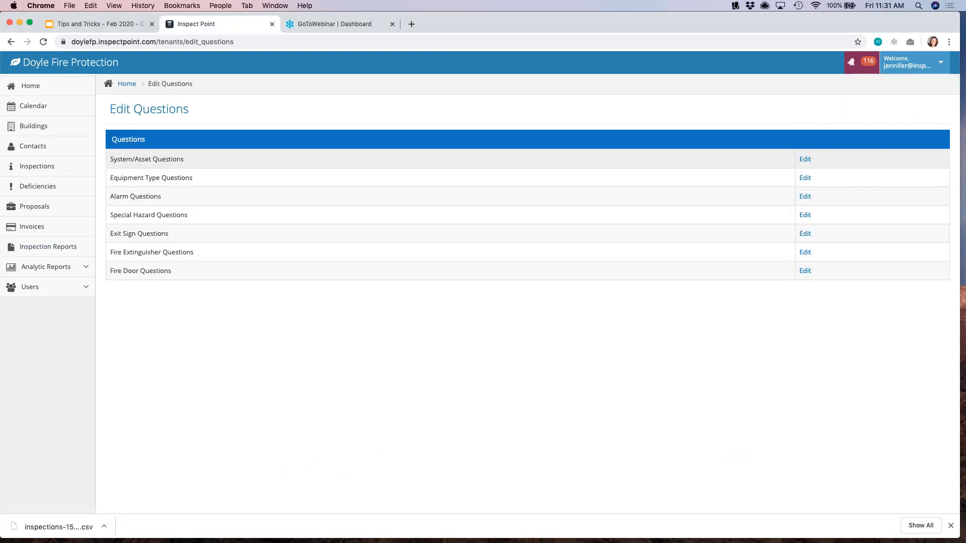
pyautogui.click(879, 113)
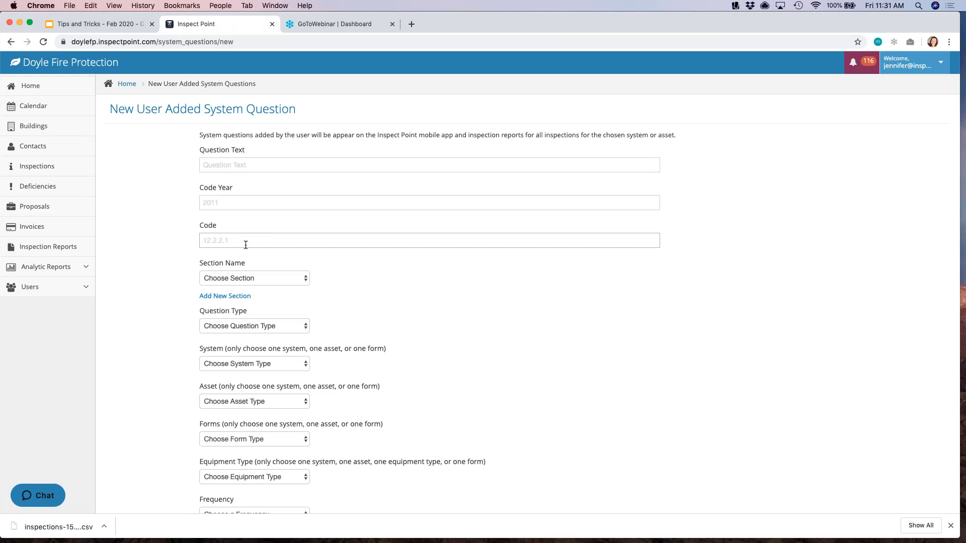
pyautogui.click(237, 242)
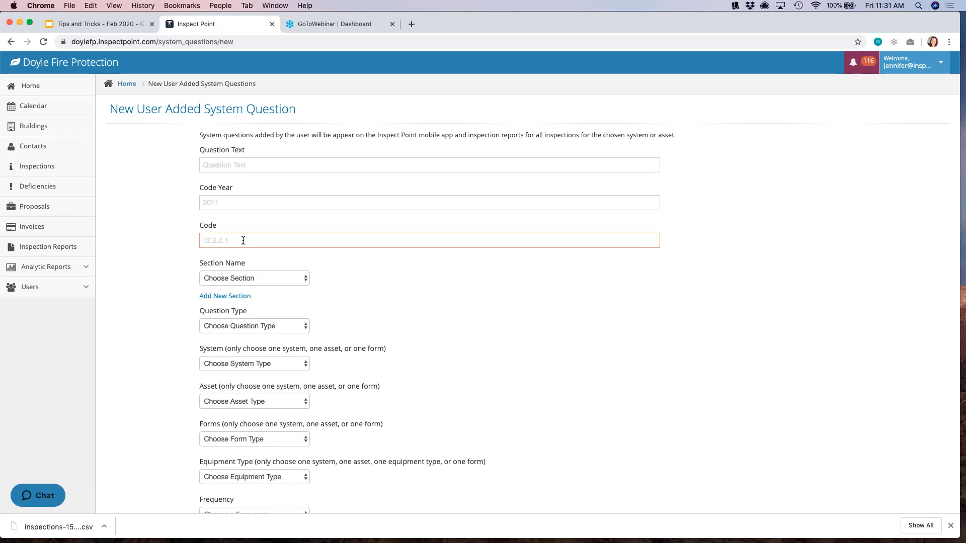
pyautogui.click(280, 165)
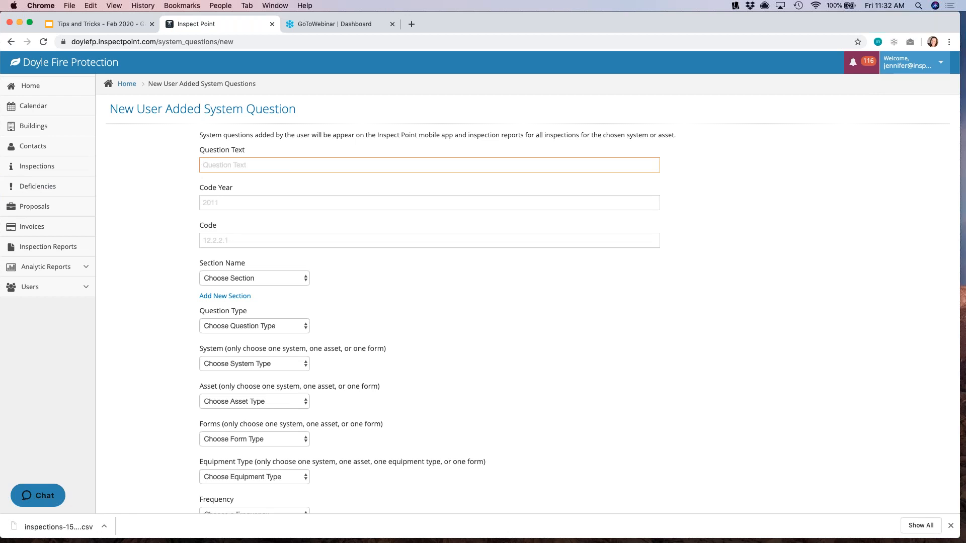
pyautogui.click(231, 242)
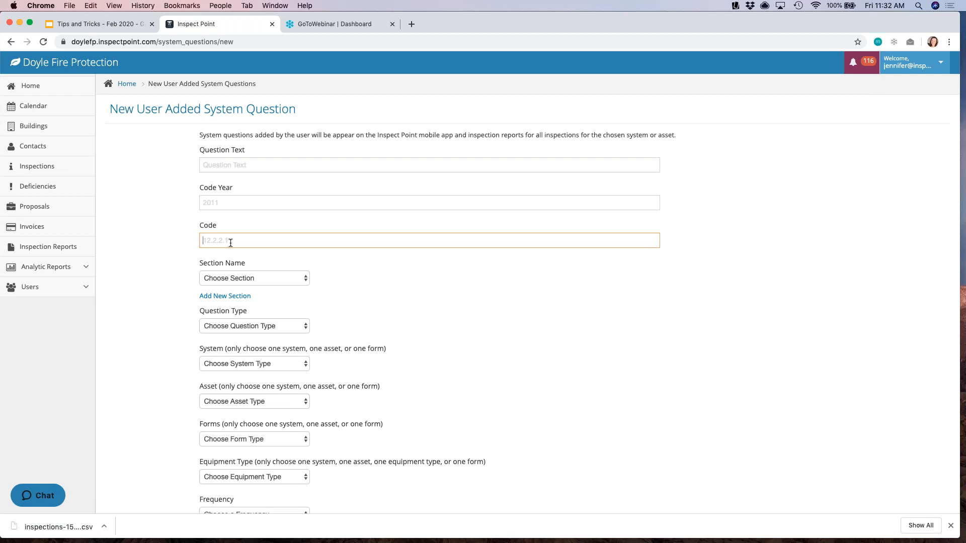
pyautogui.click(251, 165)
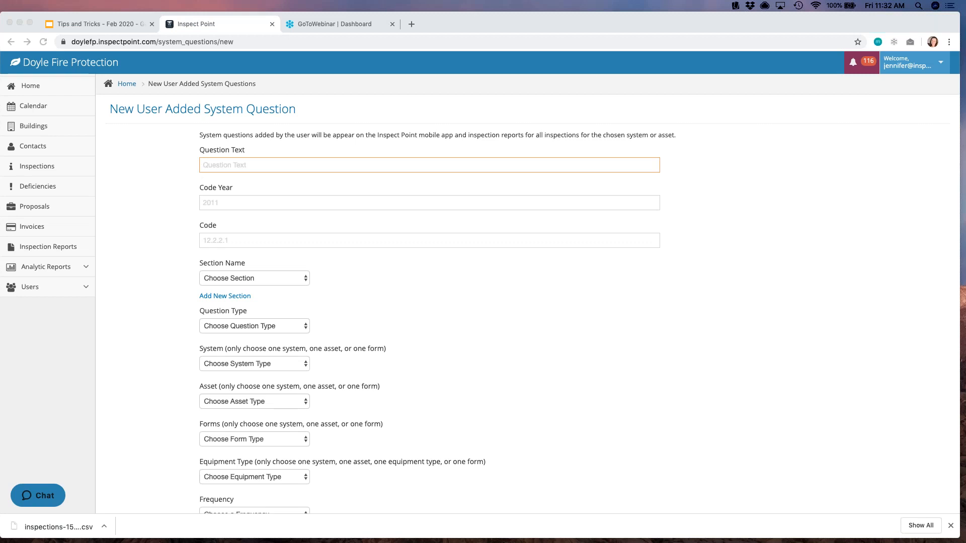
pyautogui.click(46, 247)
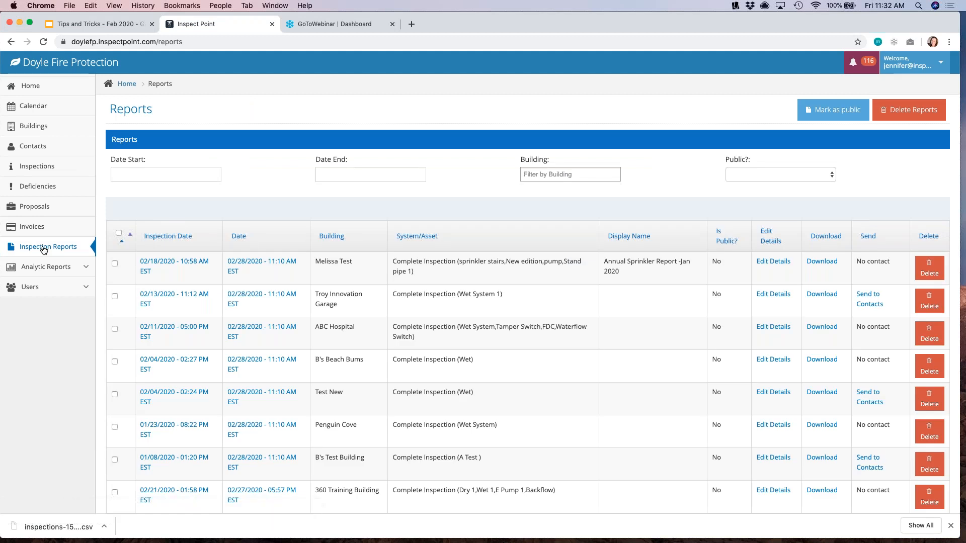
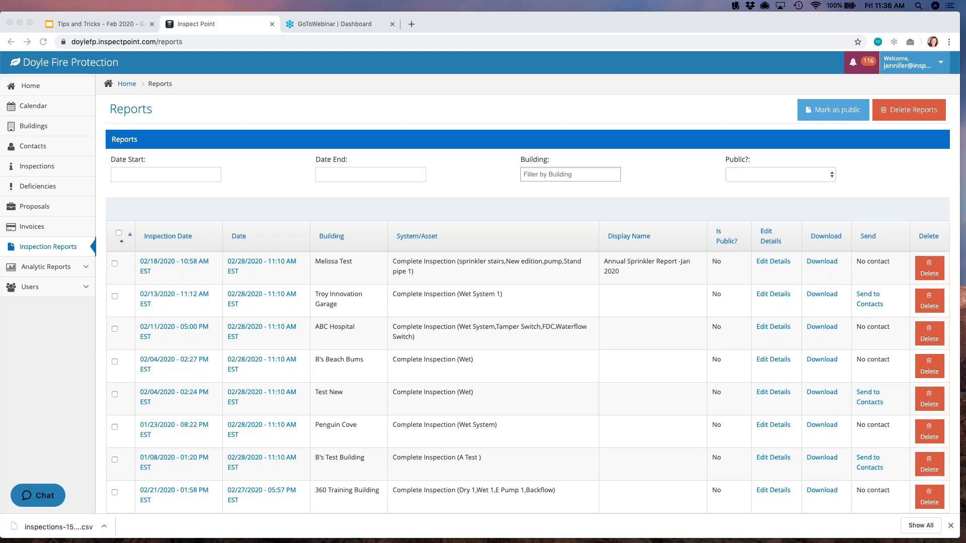
# Step: Switch to the Tips and Tricks presentation in Google Slides and present the closing Contact Us slide full screen
pyautogui.click(100, 22)
pyautogui.click(64, 425)
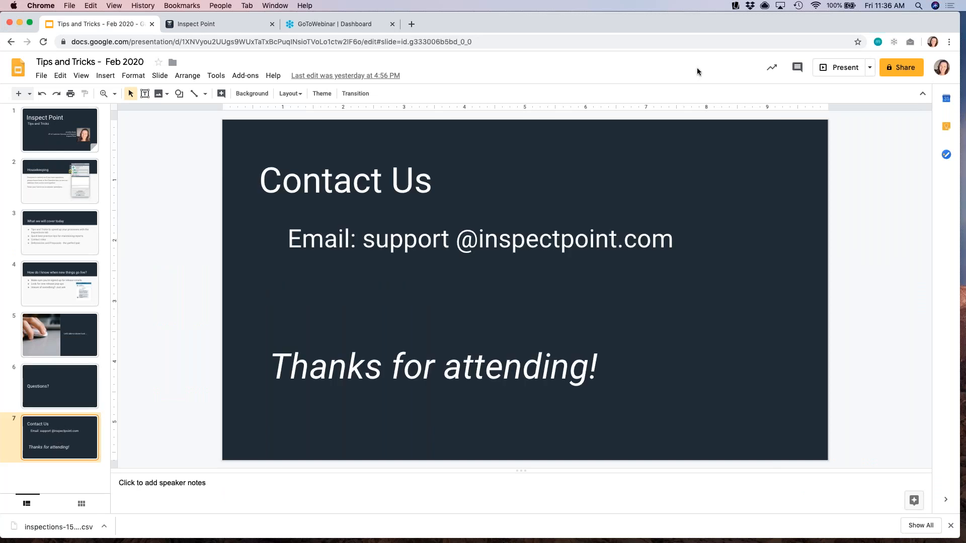
pyautogui.click(832, 68)
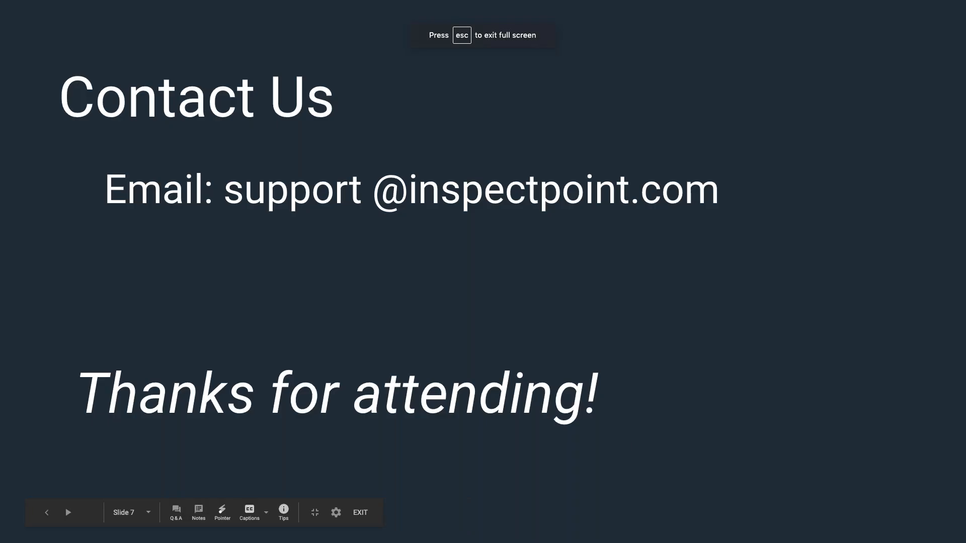